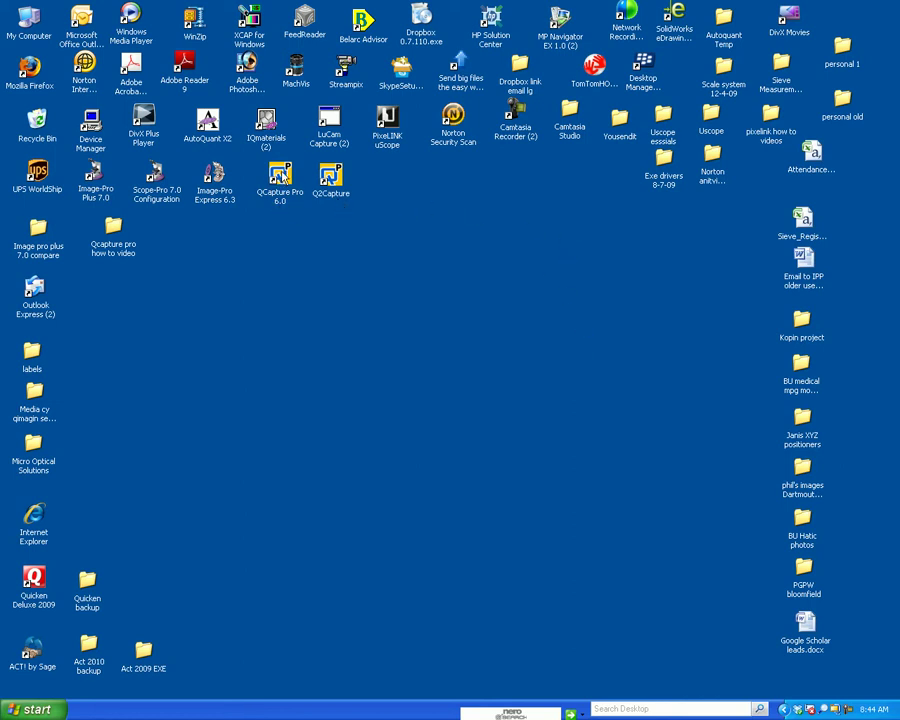
Launch QCapture Pro and start the camera's live preview.
left_click(283, 177)
double_click(283, 177)
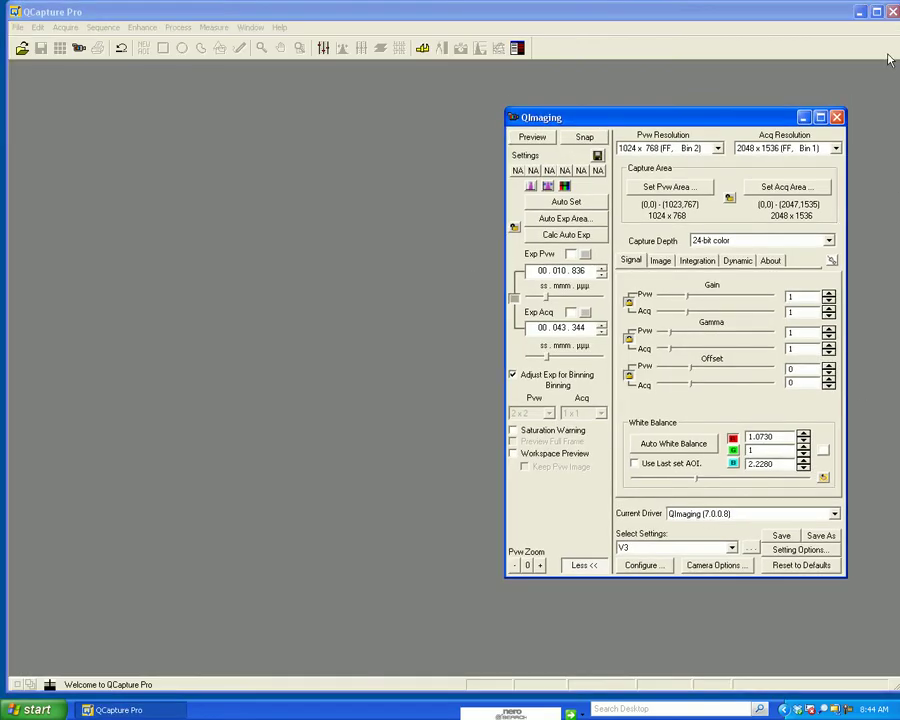
left_click(533, 139)
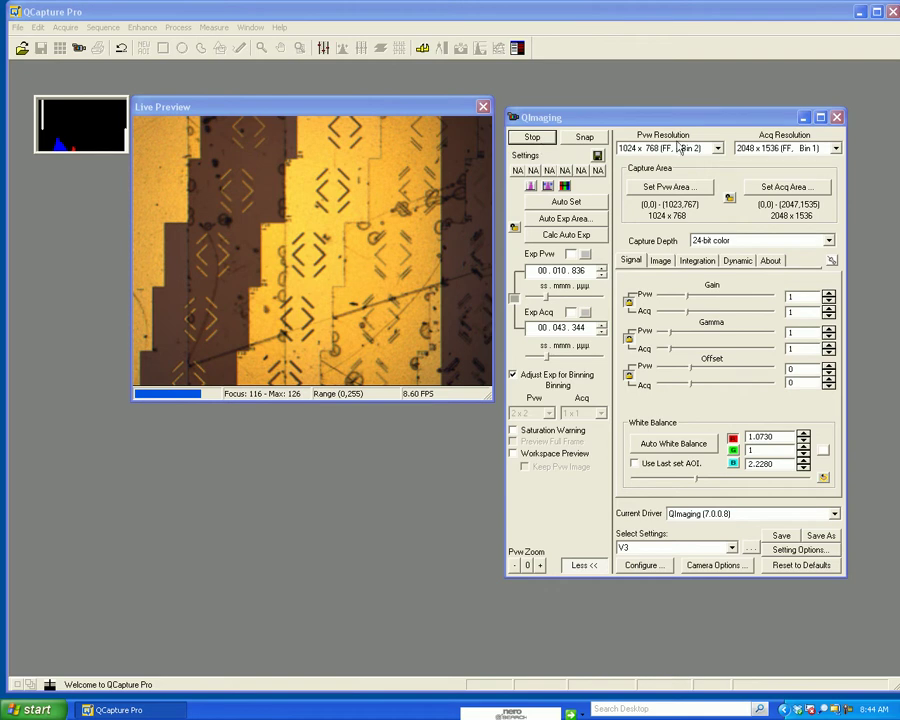
left_click_drag(681, 126, 682, 114)
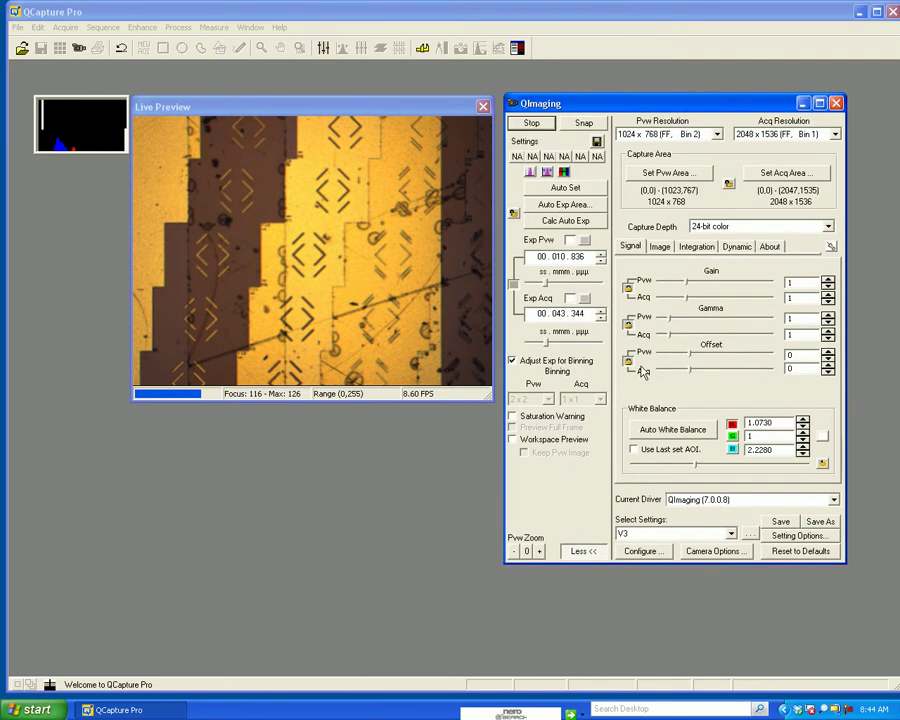
Enlarge the live preview by one zoom level, and return it to its smaller size.
left_click(540, 553)
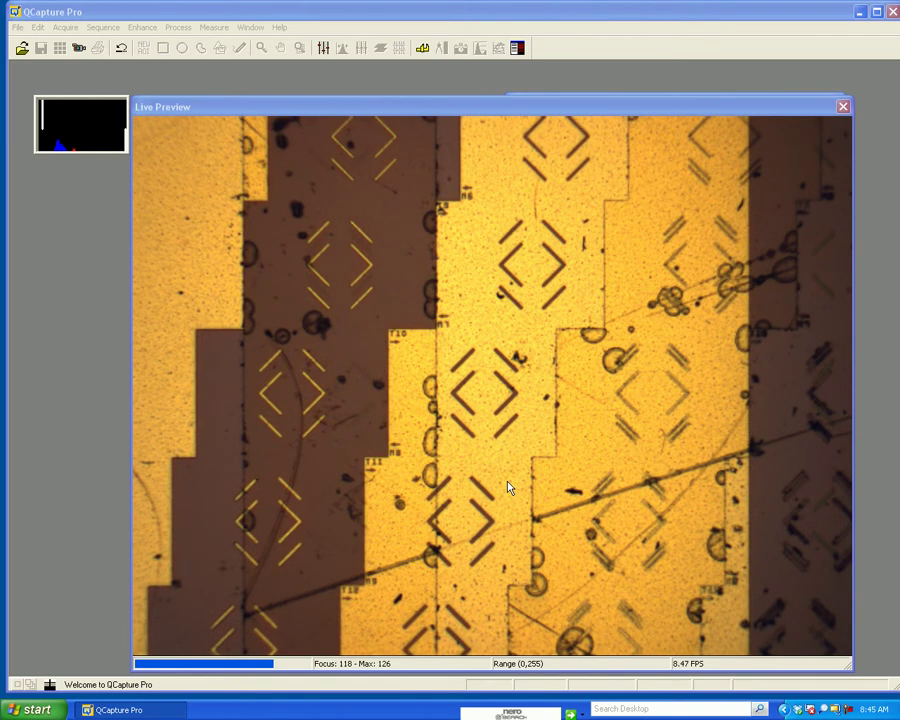
right_click(672, 232)
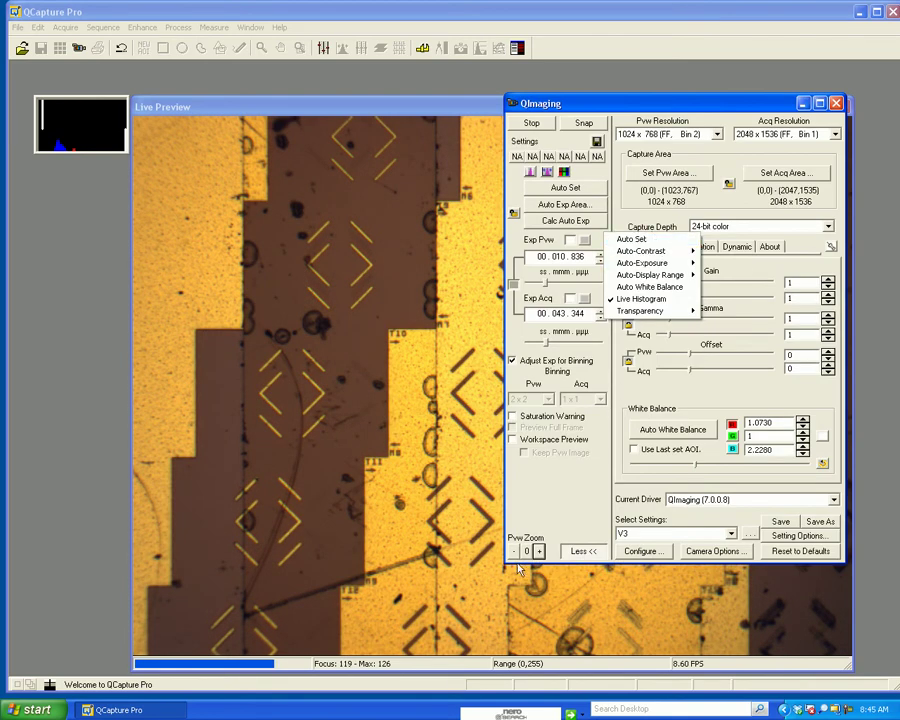
left_click(514, 547)
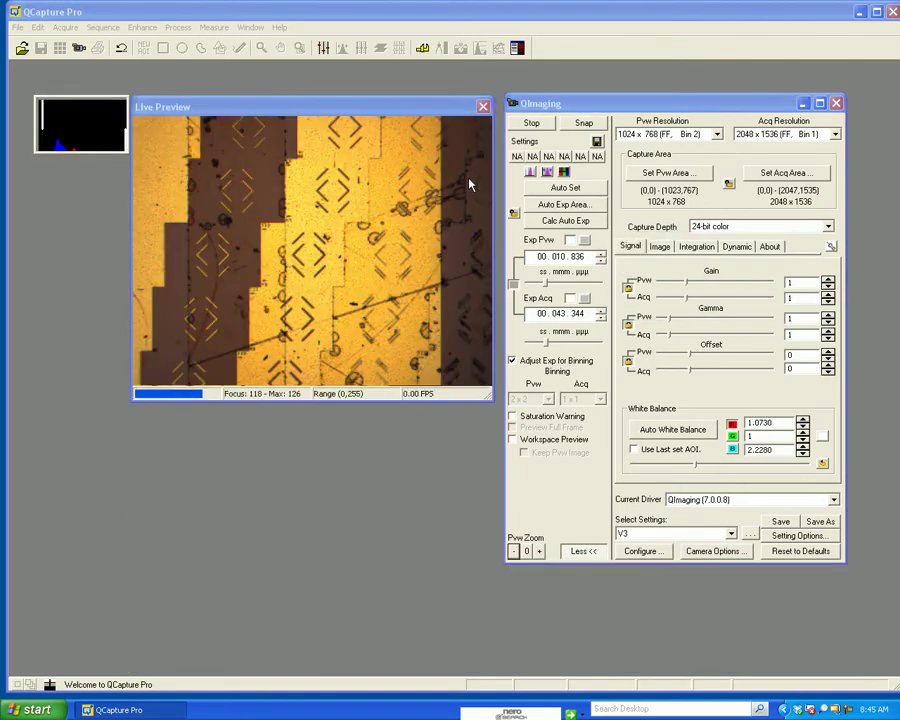
left_click_drag(512, 104, 505, 110)
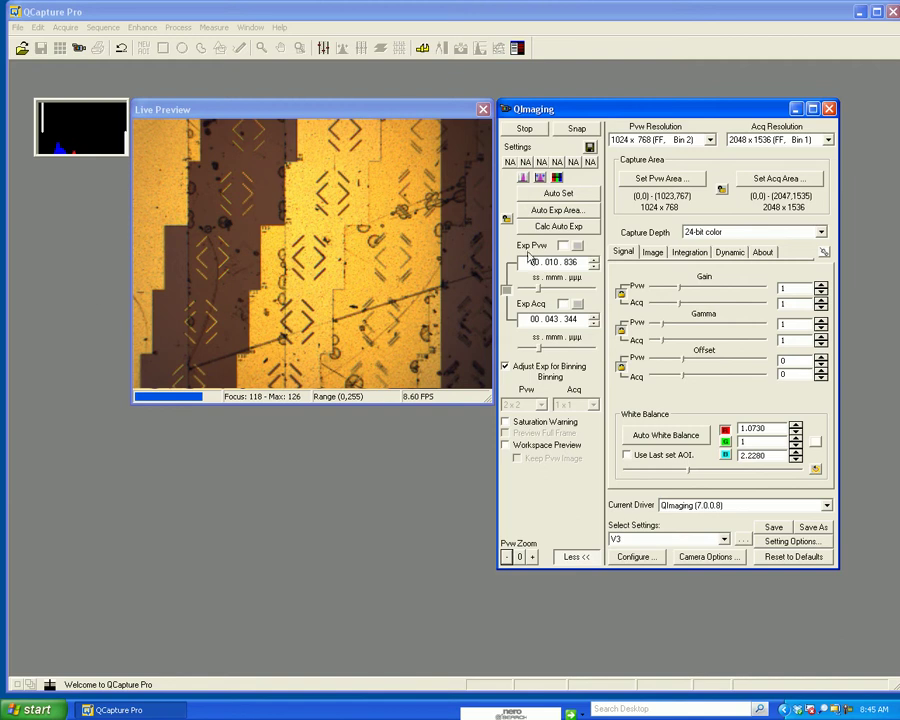
Calculate the auto exposure for the preview, and recalculate it from a 144 x 201 pixel area in the dark region.
left_click(545, 228)
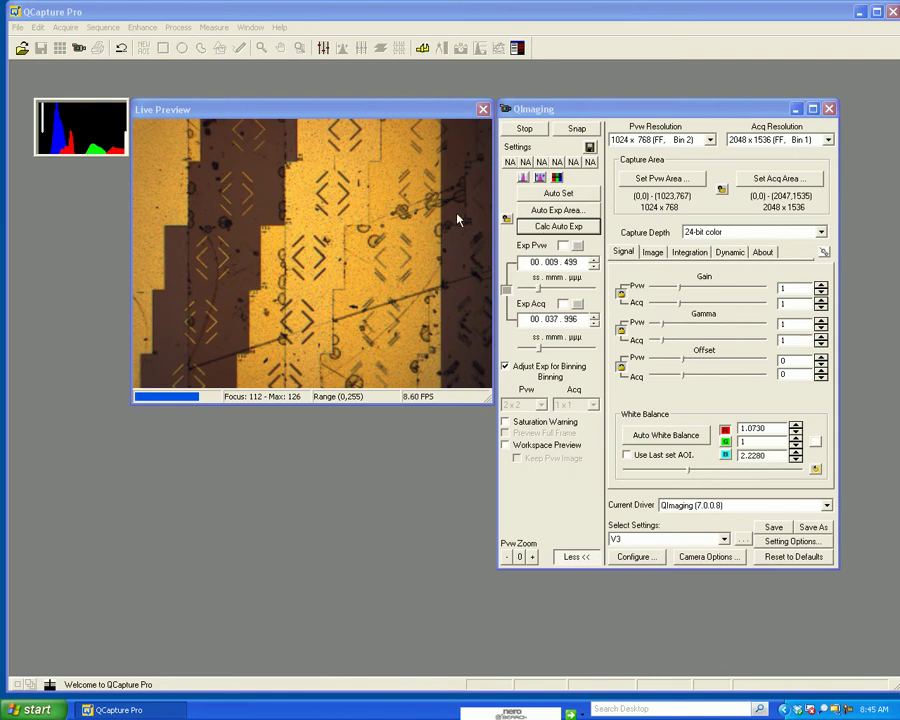
left_click(560, 212)
left_click_drag(279, 229, 379, 368)
left_click_drag(333, 311, 352, 231)
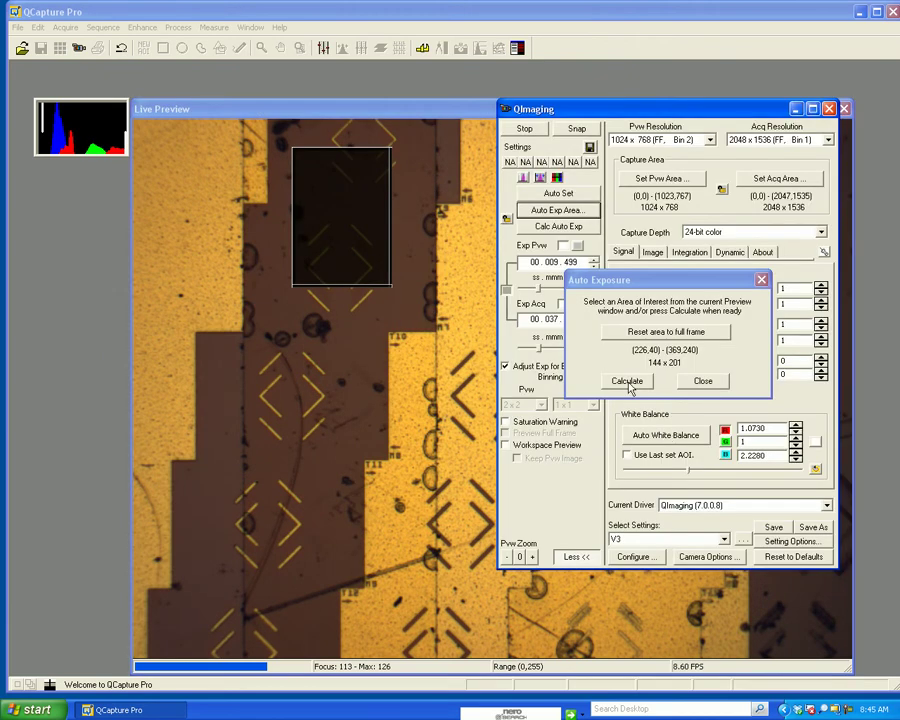
left_click(628, 381)
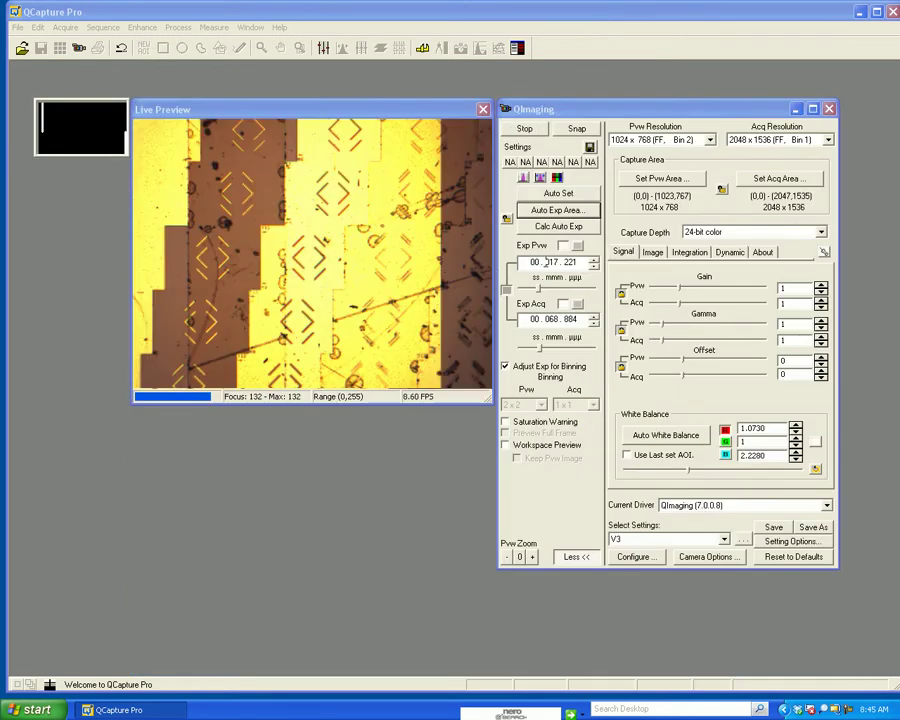
Set the milliseconds part of the preview exposure to 10.
left_click(547, 262)
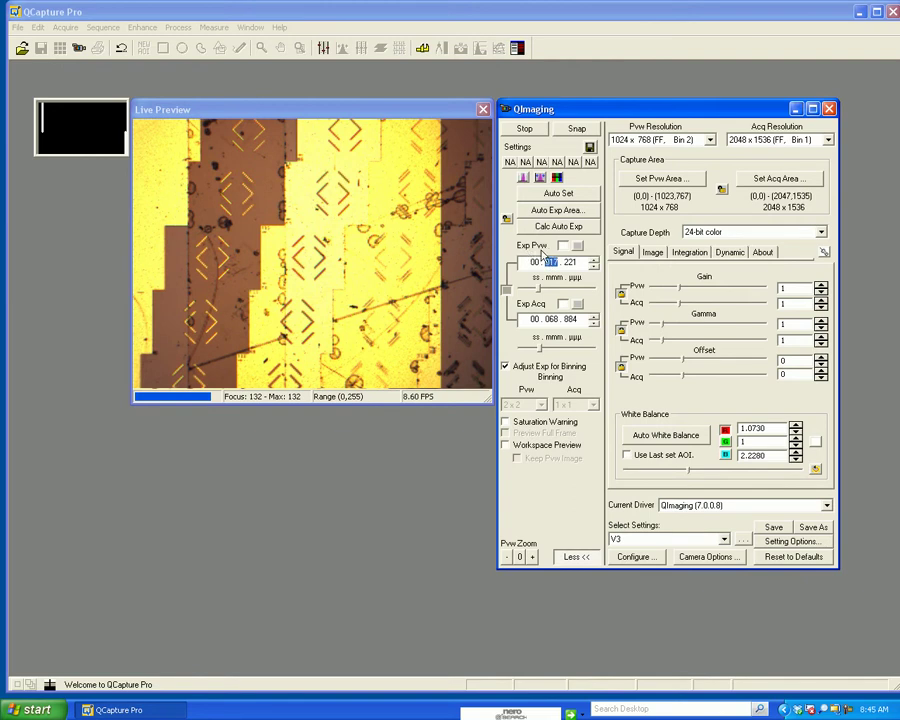
left_click(548, 262)
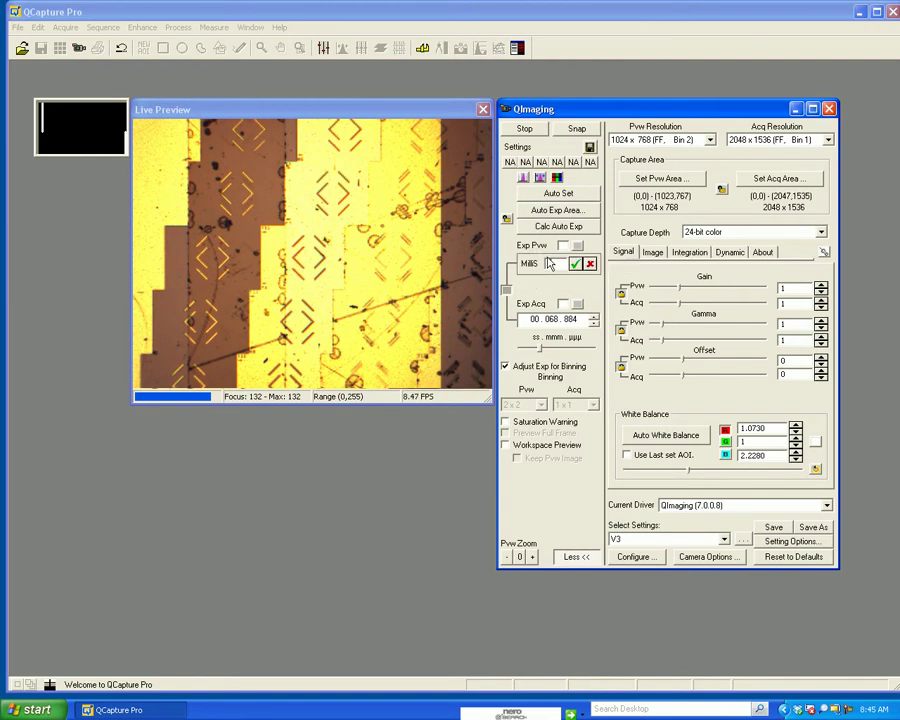
key("Return")
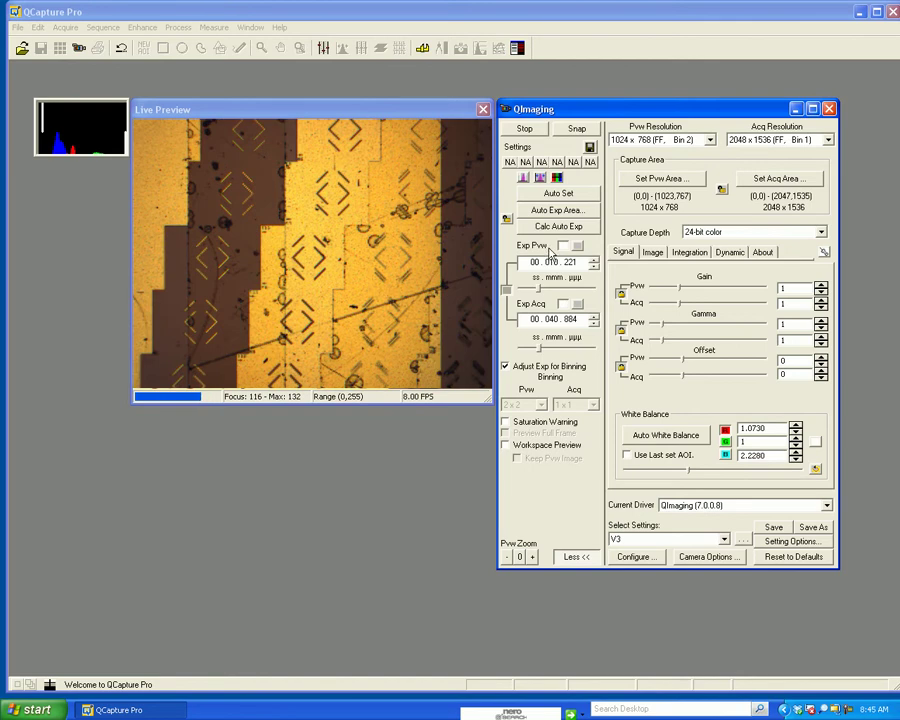
left_click_drag(474, 114, 396, 118)
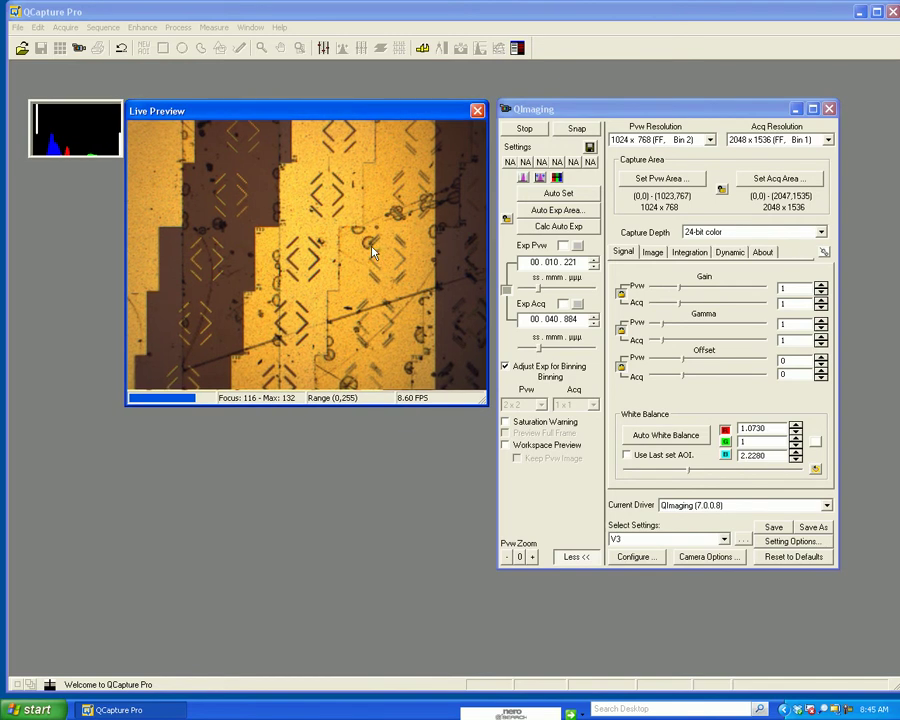
Switch the capture depth to 8-bit mono and return it to 24-bit color.
left_click(748, 112)
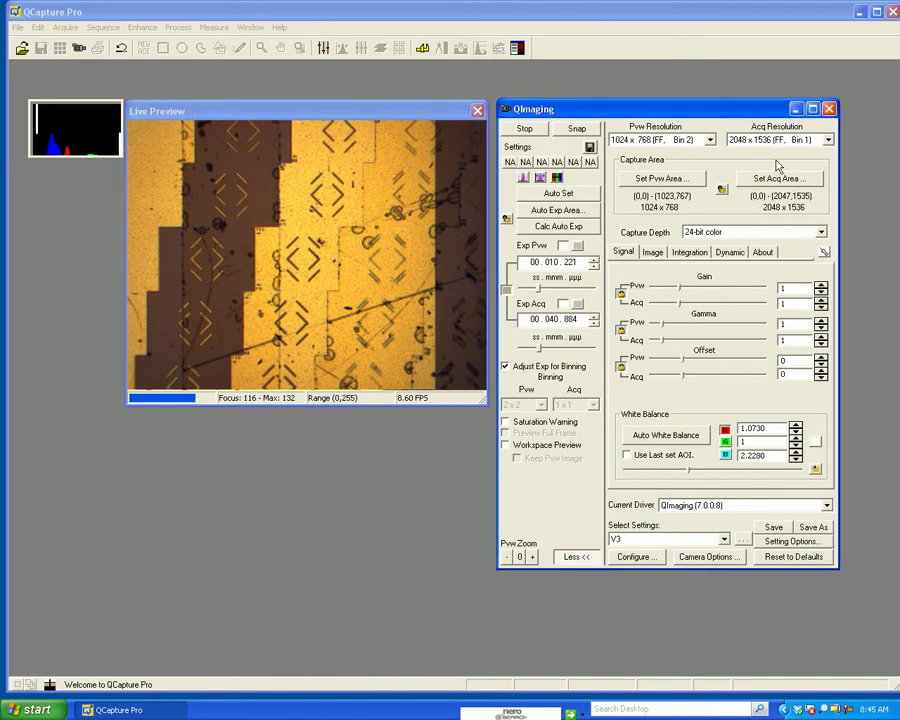
left_click(765, 232)
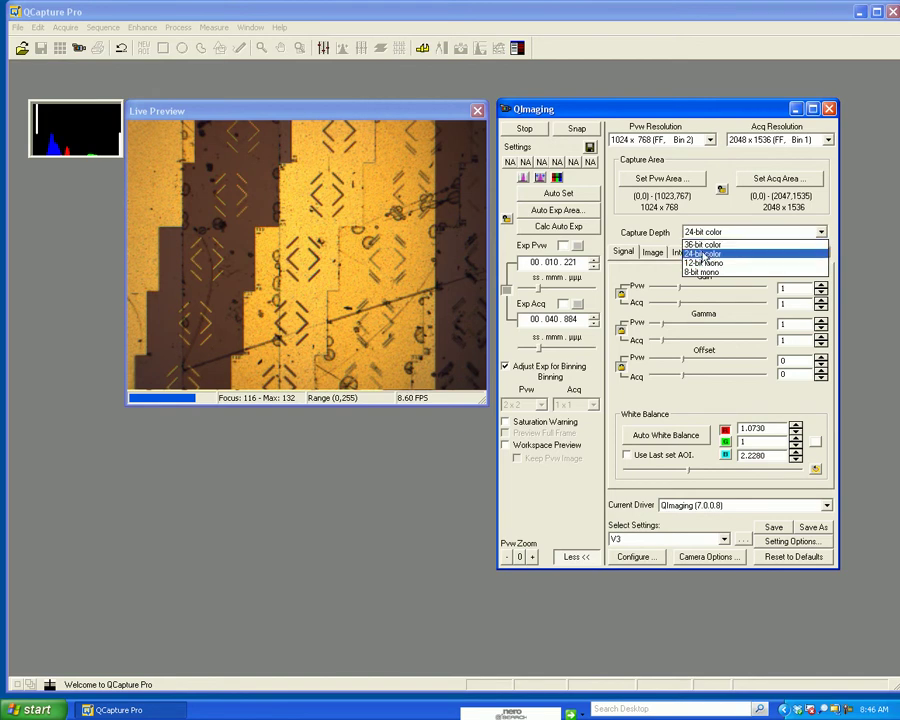
left_click(704, 273)
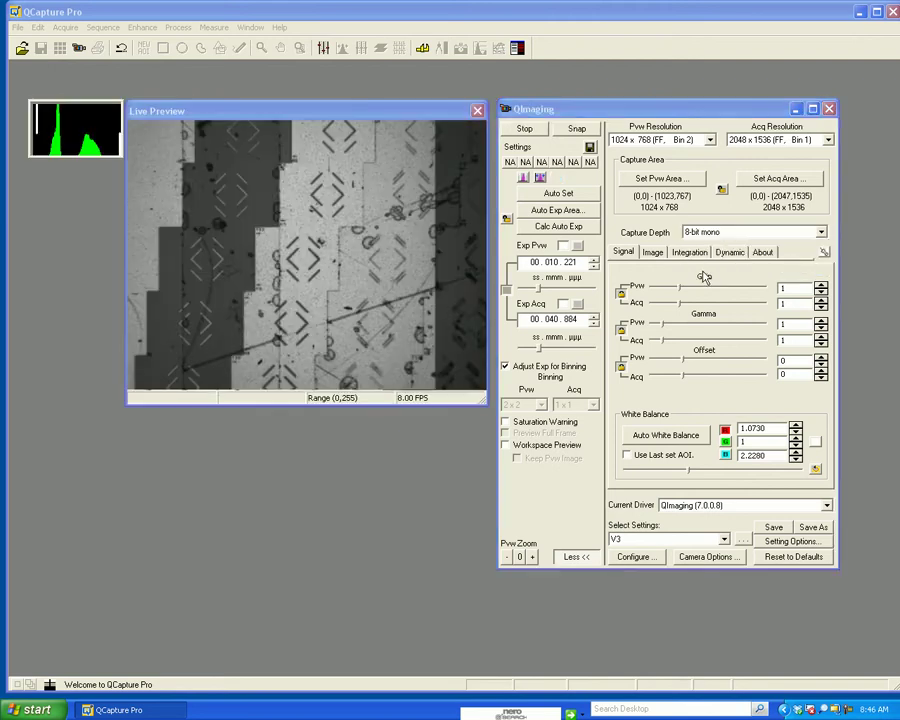
left_click(822, 236)
left_click(702, 242)
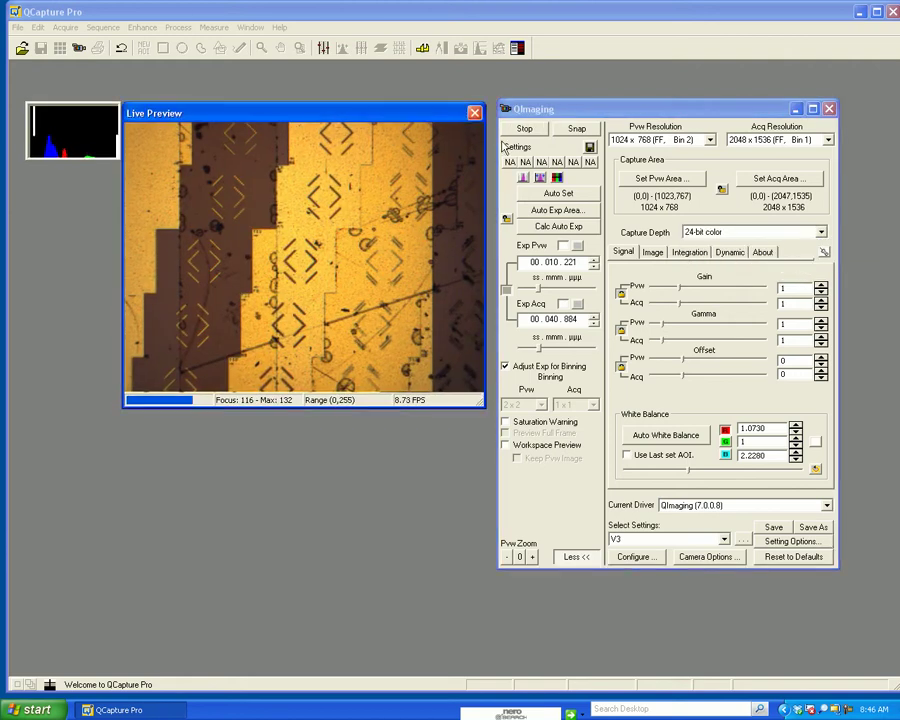
Calculate the white balance over the full frame of the blank gray field, recalculating the auto exposure before and after it.
left_click_drag(529, 112, 523, 118)
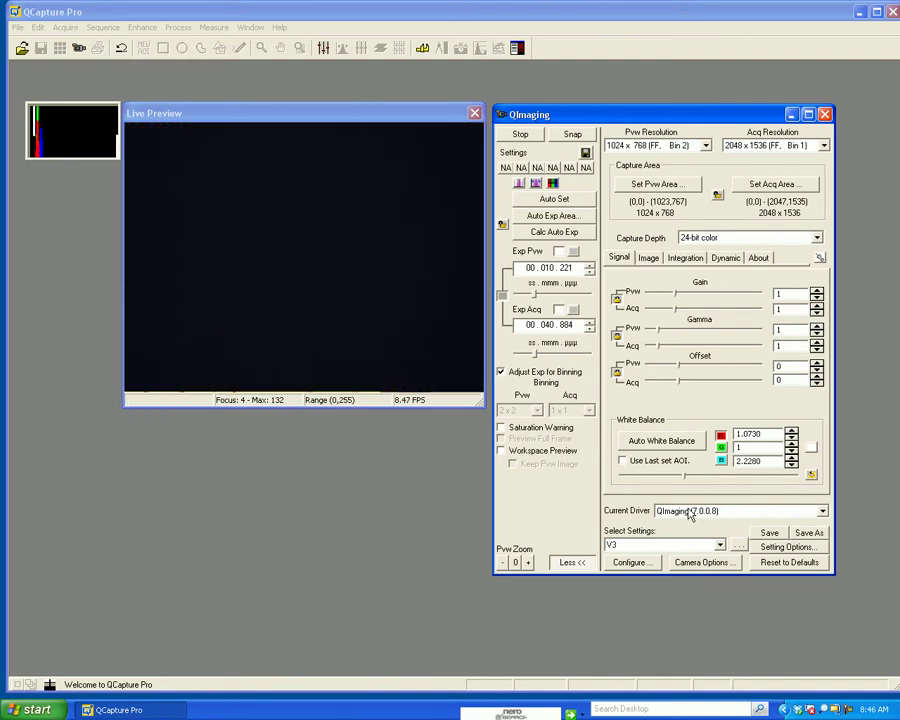
left_click(546, 234)
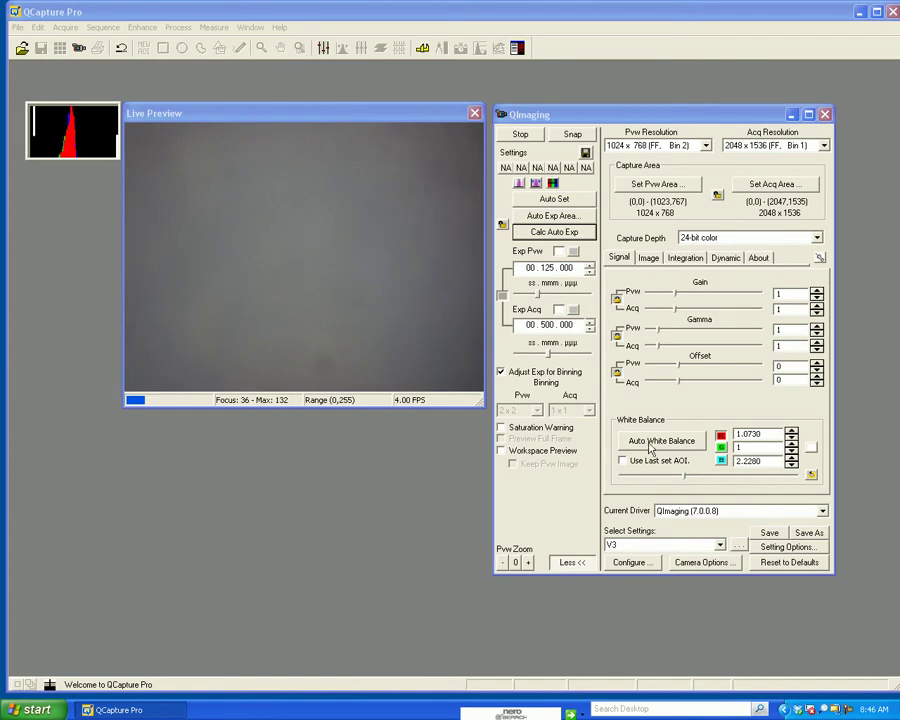
left_click(648, 450)
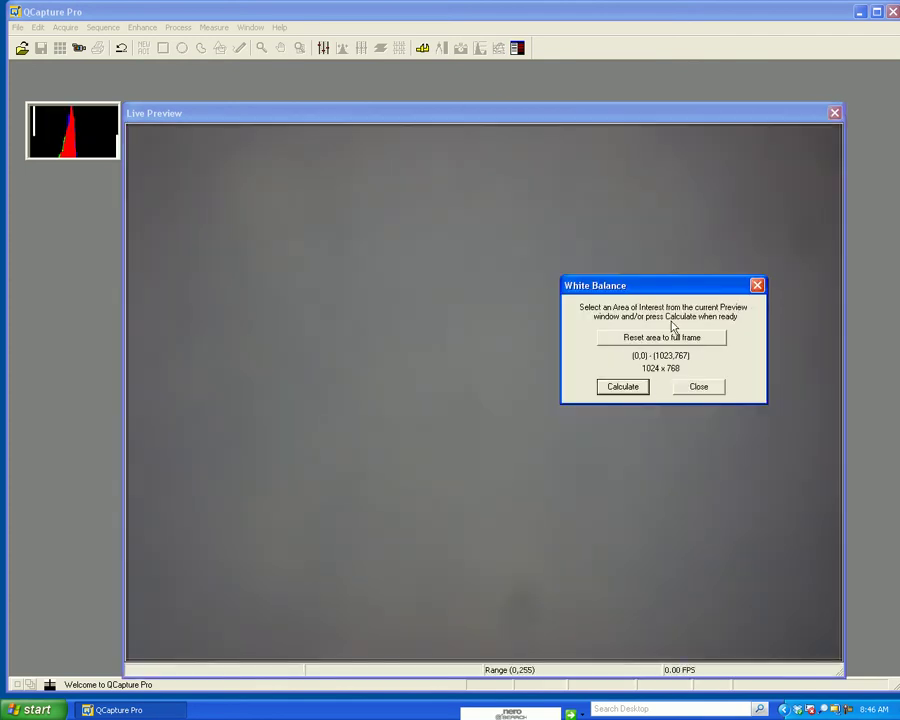
left_click(627, 389)
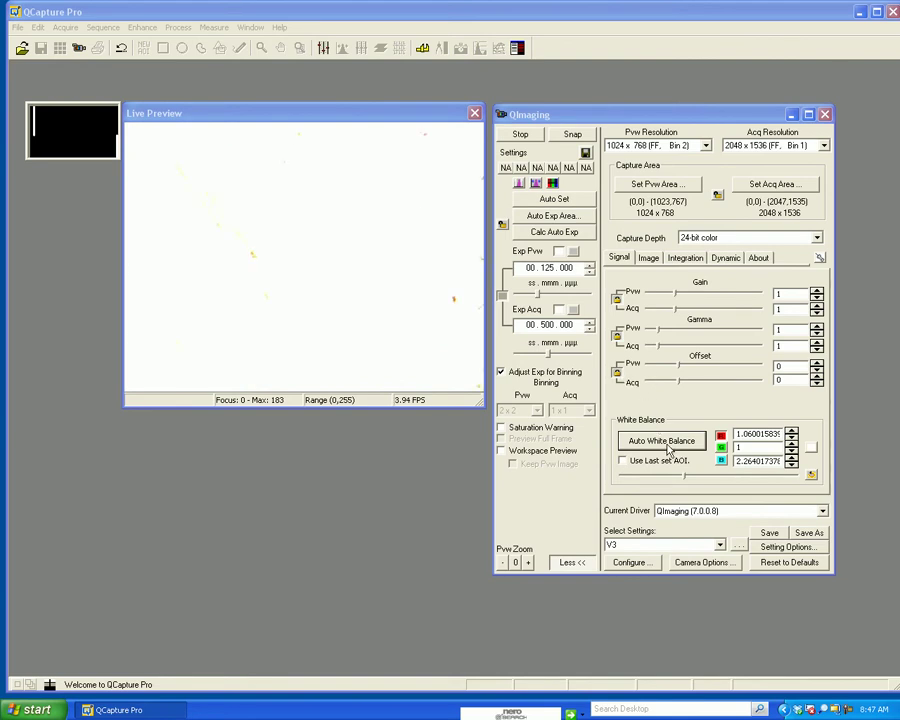
left_click(546, 232)
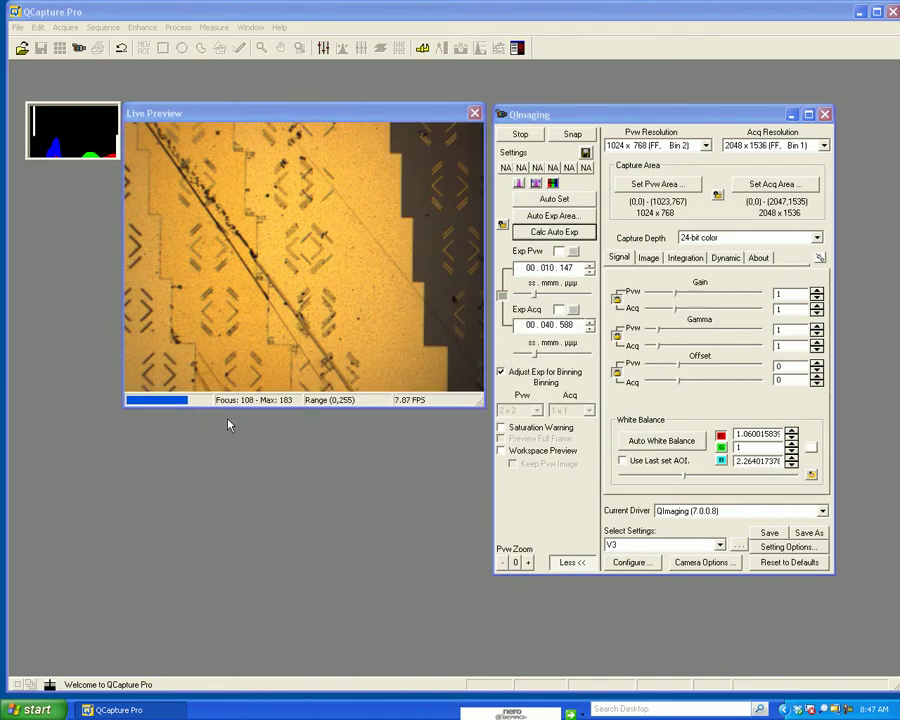
Save the current camera settings as V3 and select the V3 settings.
left_click(807, 535)
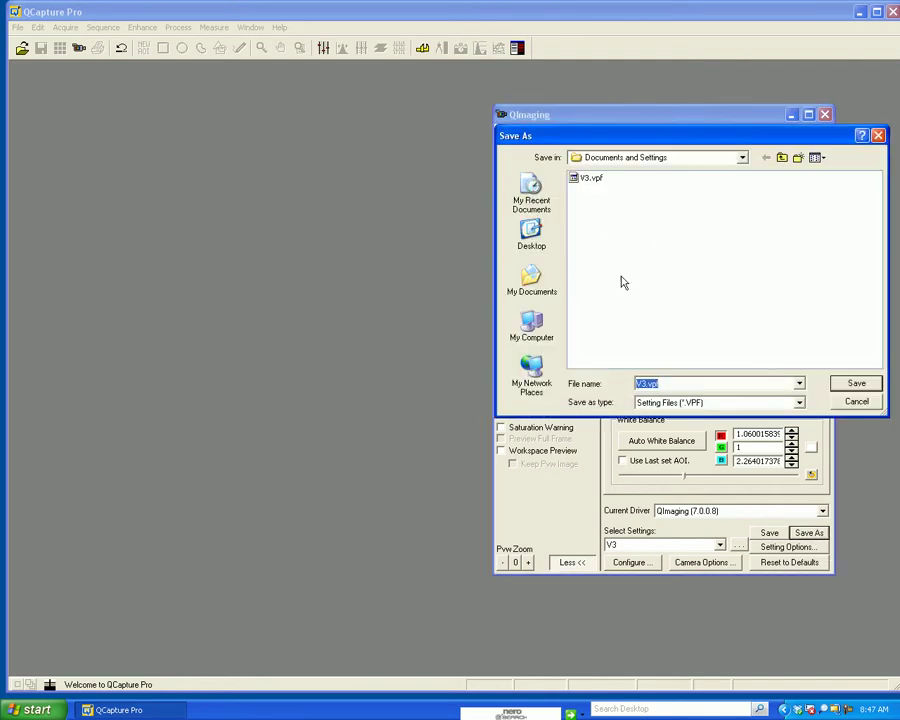
type("V3")
key("Return")
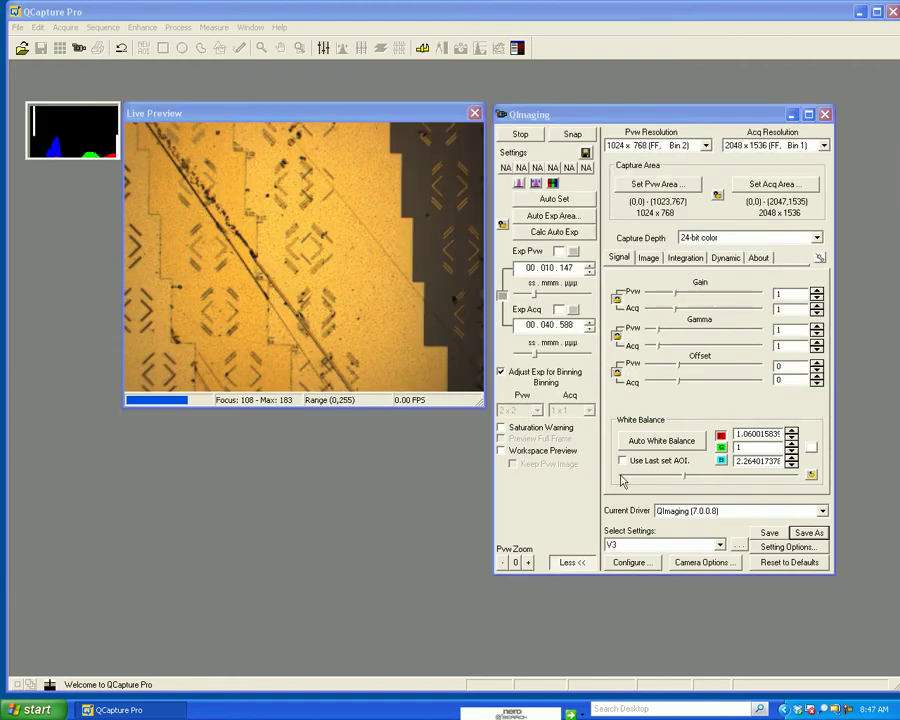
left_click(719, 545)
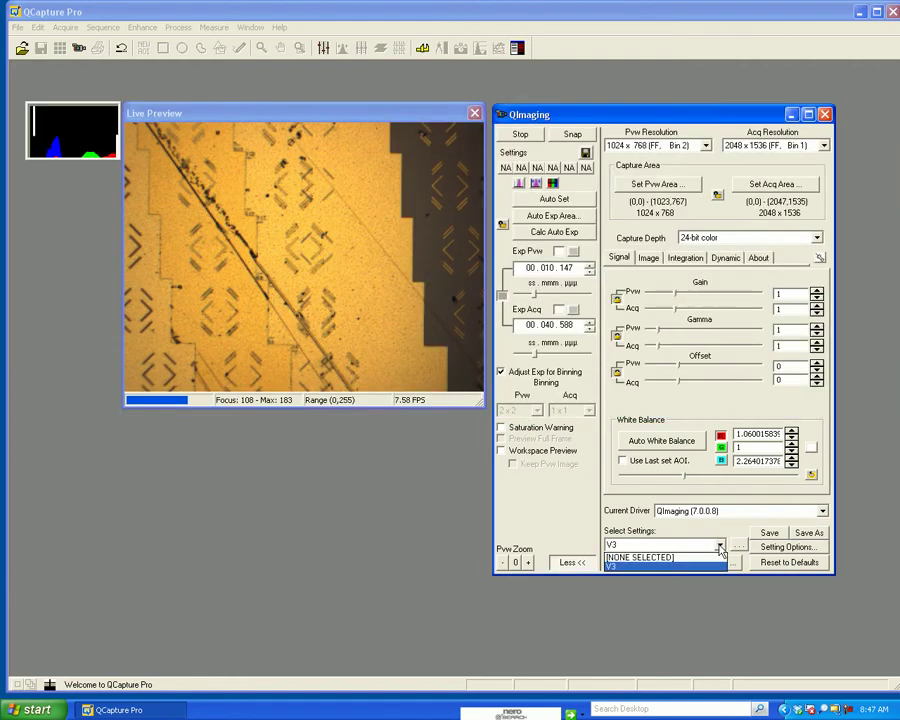
left_click(617, 566)
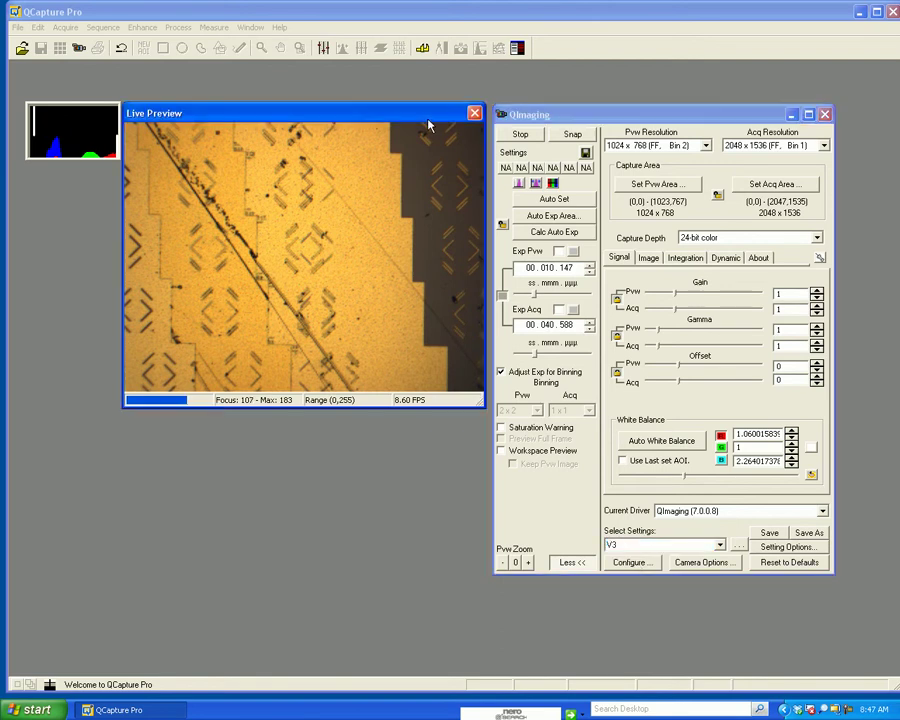
Snap a 2048 x 1536 image with the current settings, and end the live preview and camera control.
left_click_drag(426, 124, 423, 128)
mouse_move(568, 122)
left_mouse_down()
mouse_move(552, 124)
mouse_move(560, 128)
left_mouse_up()
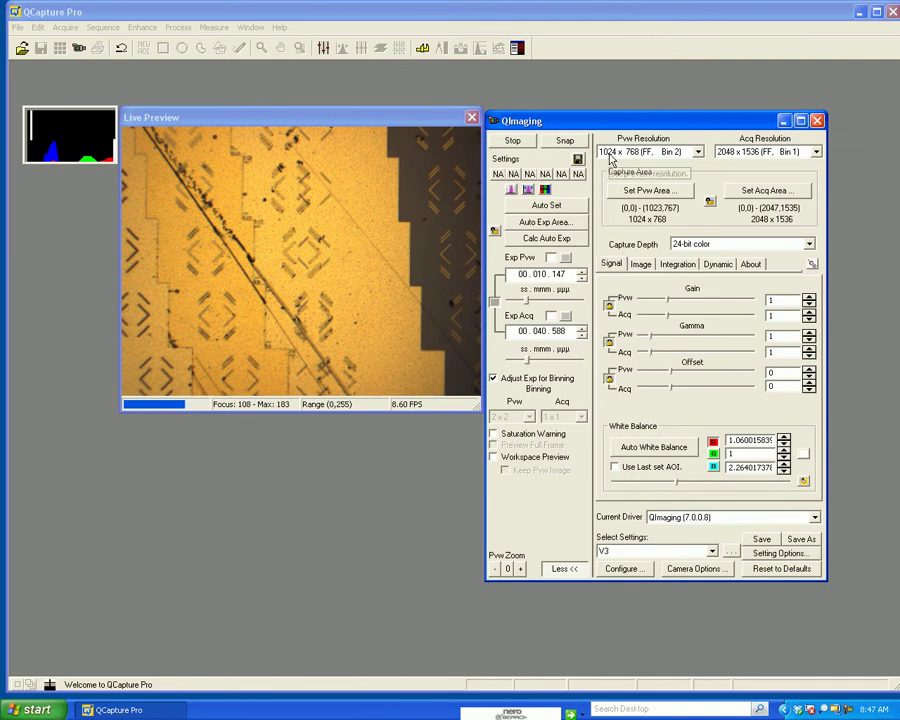
left_click(564, 141)
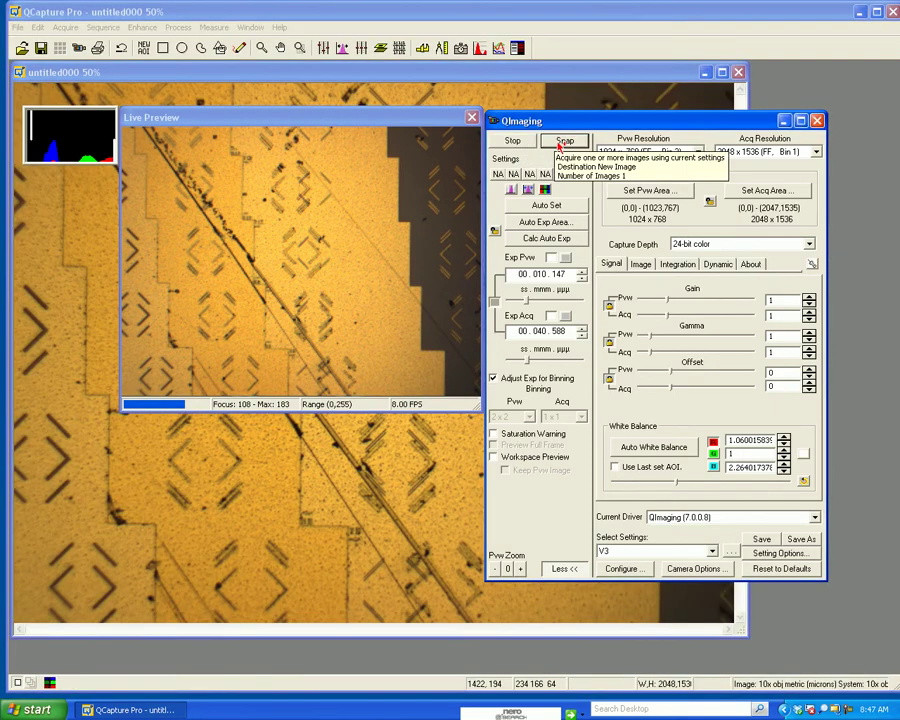
left_click(512, 141)
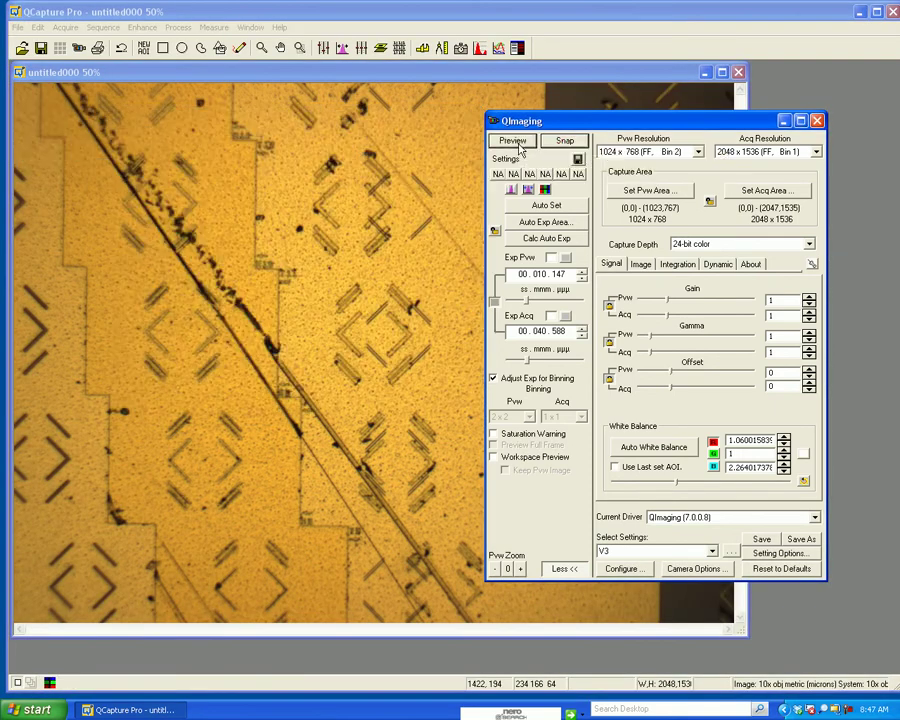
left_click(818, 121)
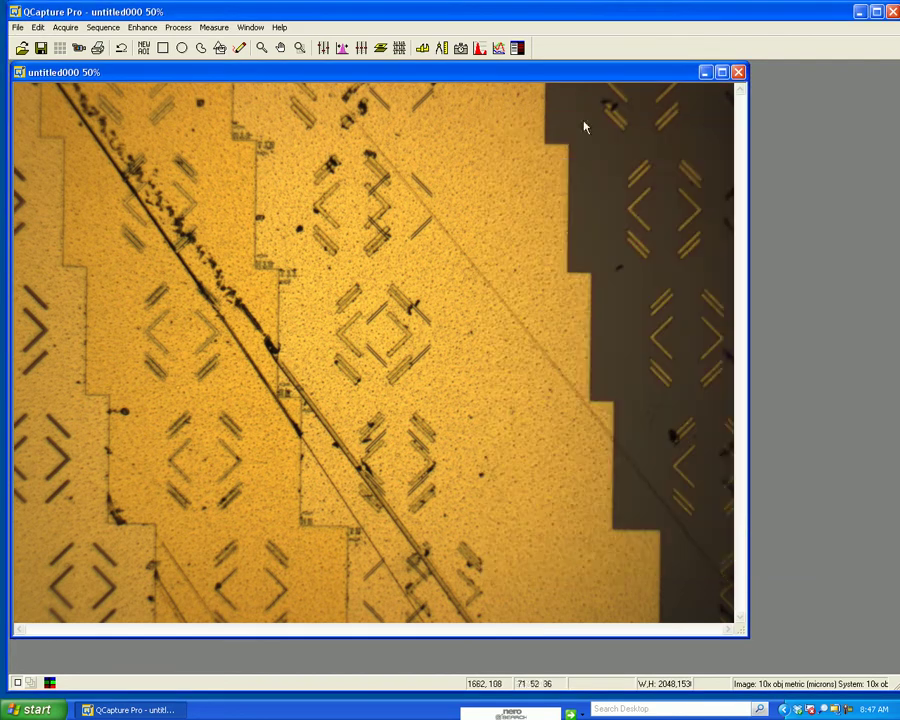
Open the snapped image's information and examine its general properties, including class, resolution and calibrated size.
left_click_drag(281, 82, 314, 85)
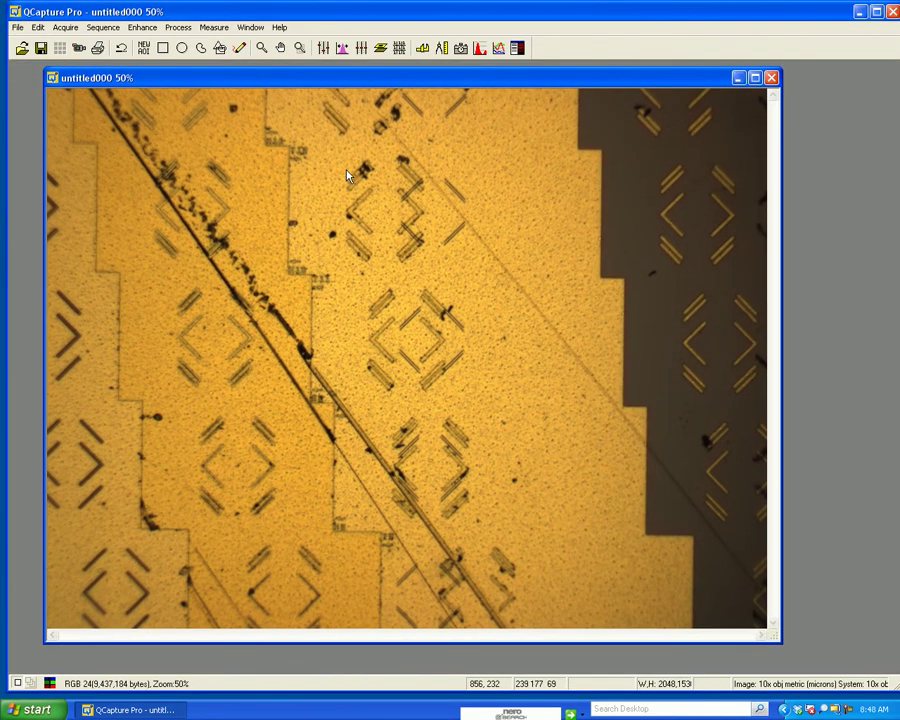
right_click(309, 153)
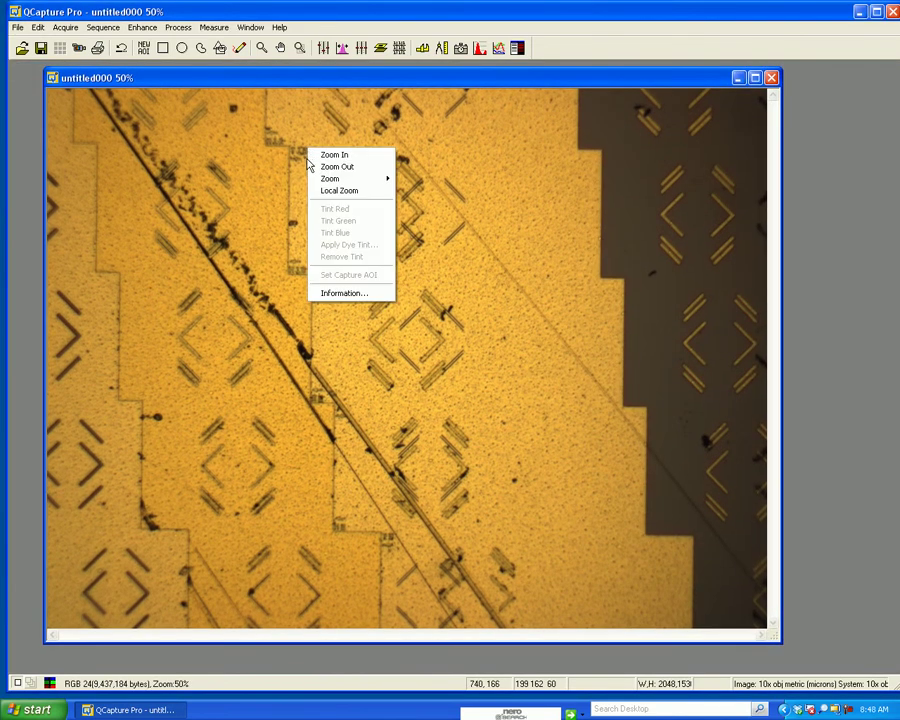
left_click(332, 293)
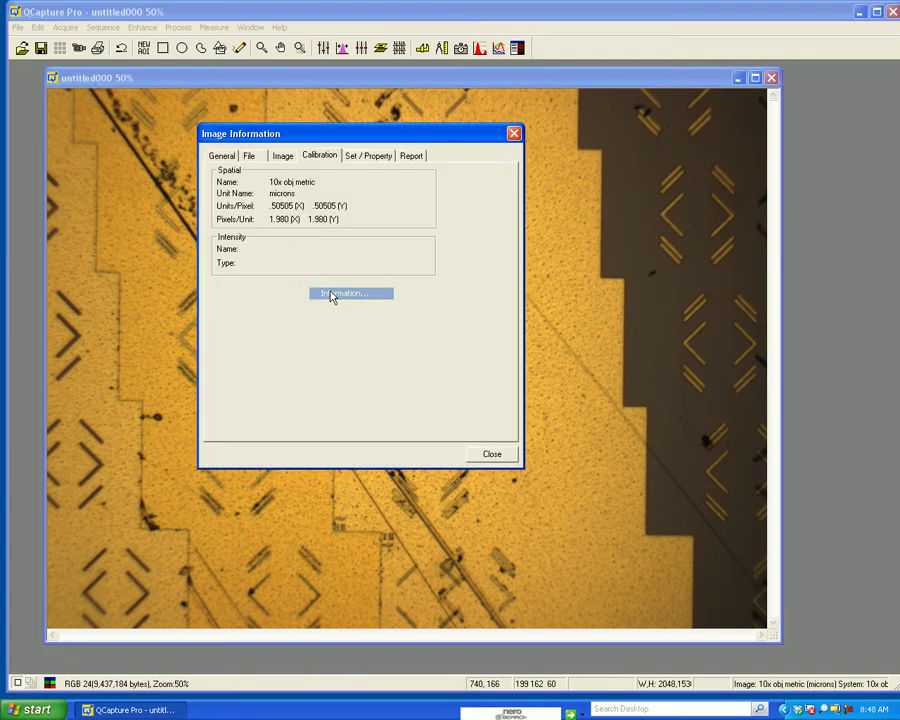
left_click(224, 159)
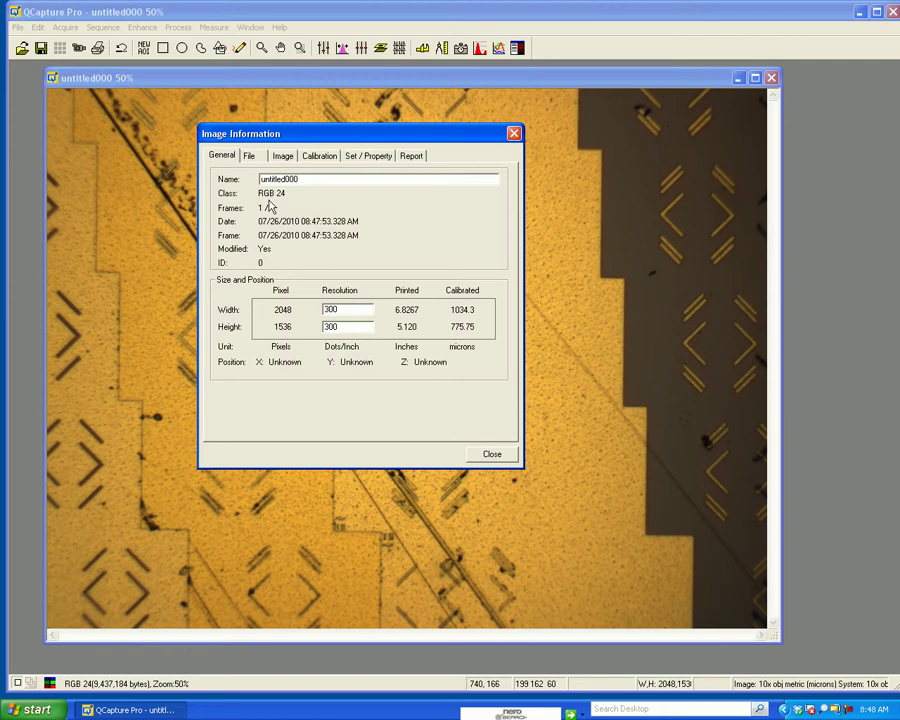
Add the sample text lines "fk'jskg", "sjlsg" and "fdzxj" below the capture data in the image's file description.
left_click(252, 157)
left_click(243, 336)
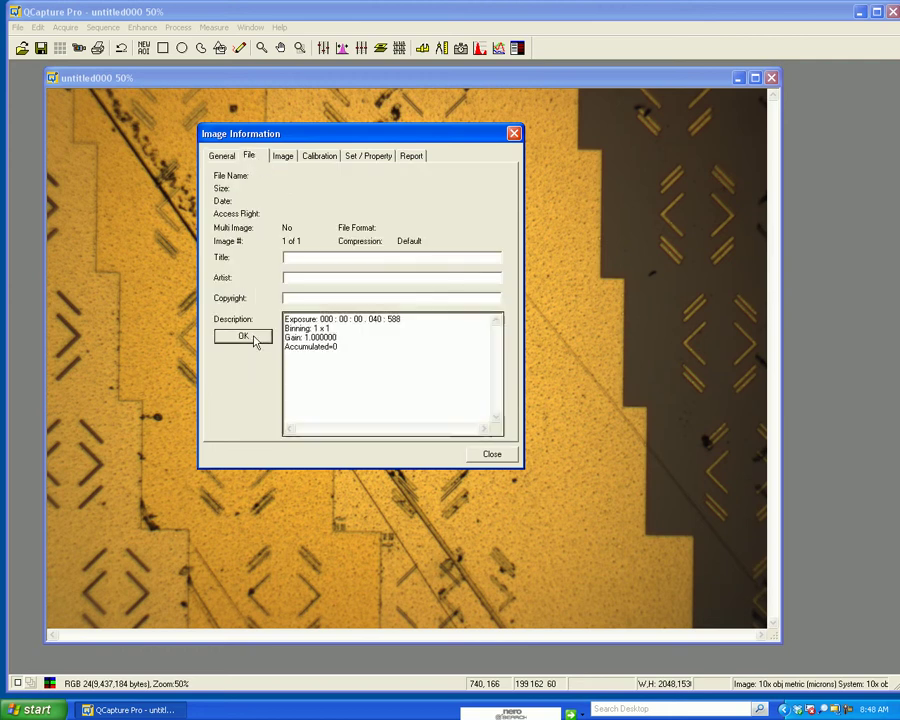
type("sjsg")
key("Return")
type("fdzxj")
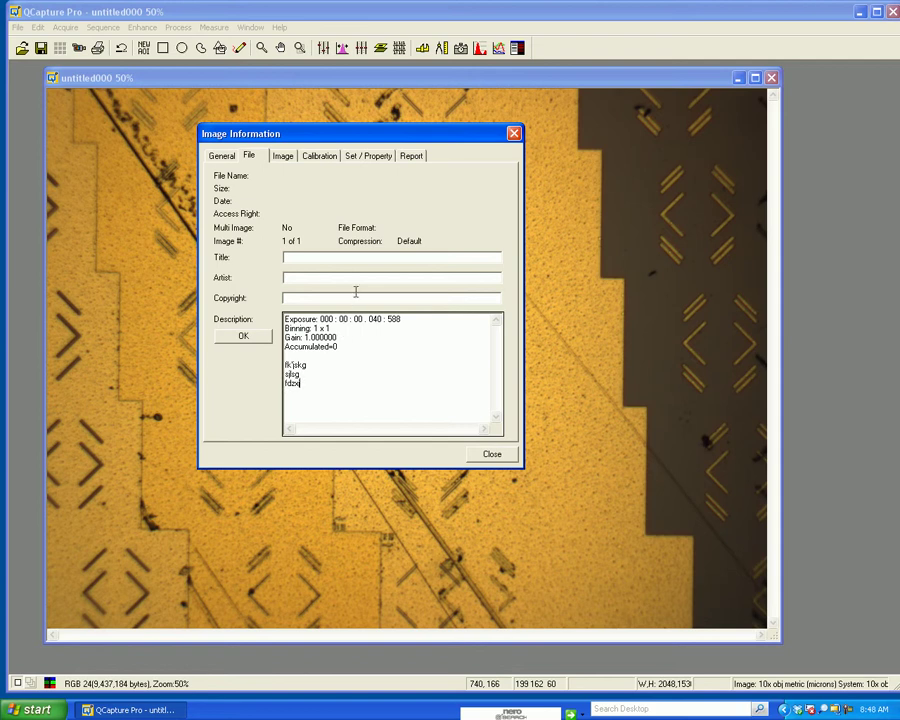
Examine the image's layout, memory and spatial calibration details, and close the image information.
left_click(283, 159)
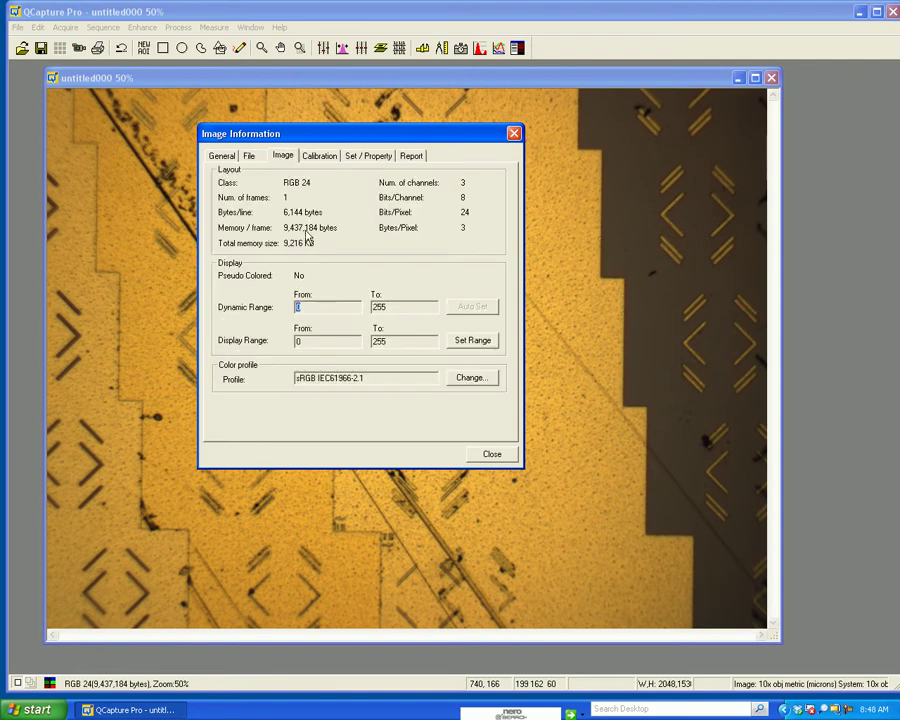
left_click(317, 157)
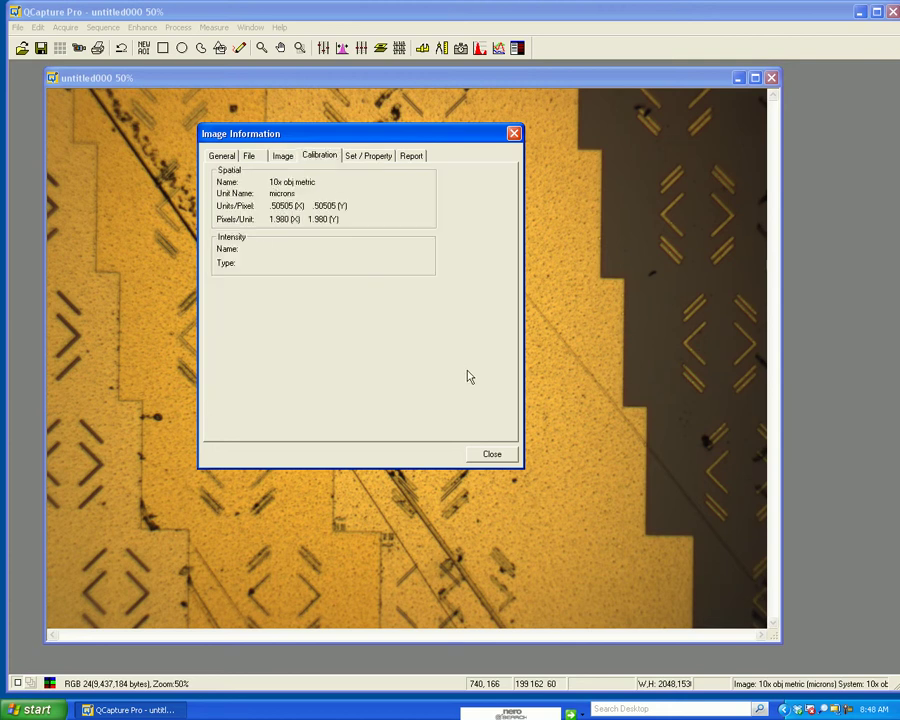
left_click(493, 456)
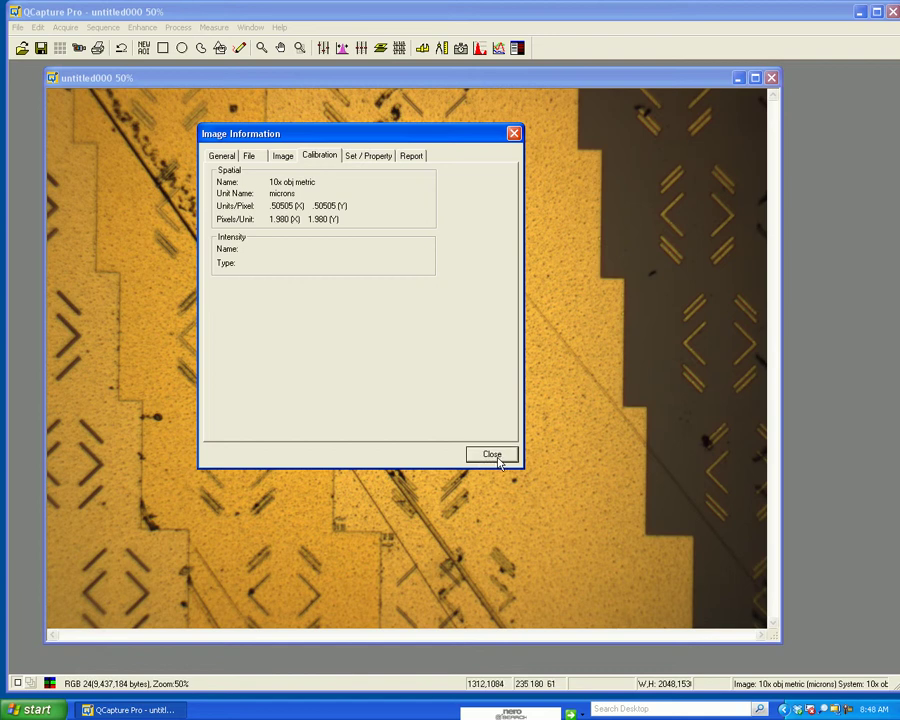
left_click(494, 456)
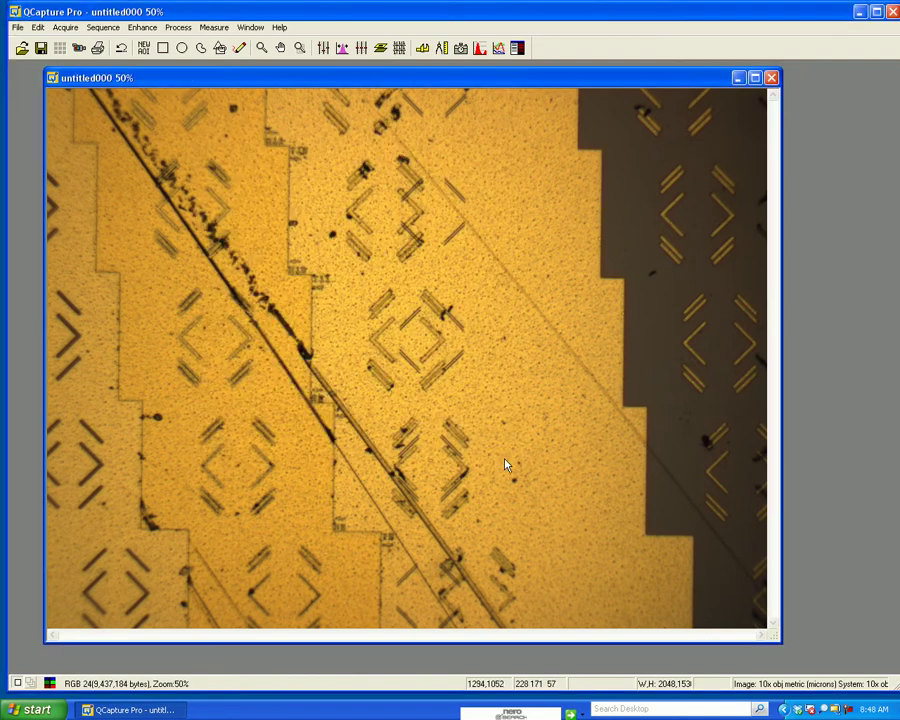
Select 10x obj metric:4 as the system spatial calibration and apply it to the captured image.
double_click(797, 688)
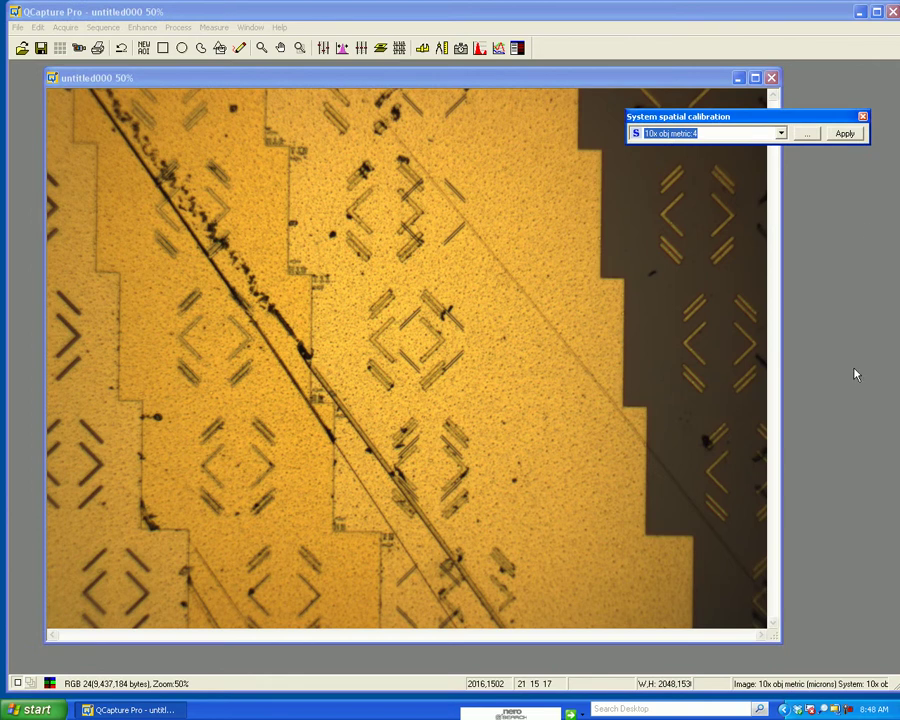
left_click(781, 133)
left_click(770, 116)
left_click(781, 133)
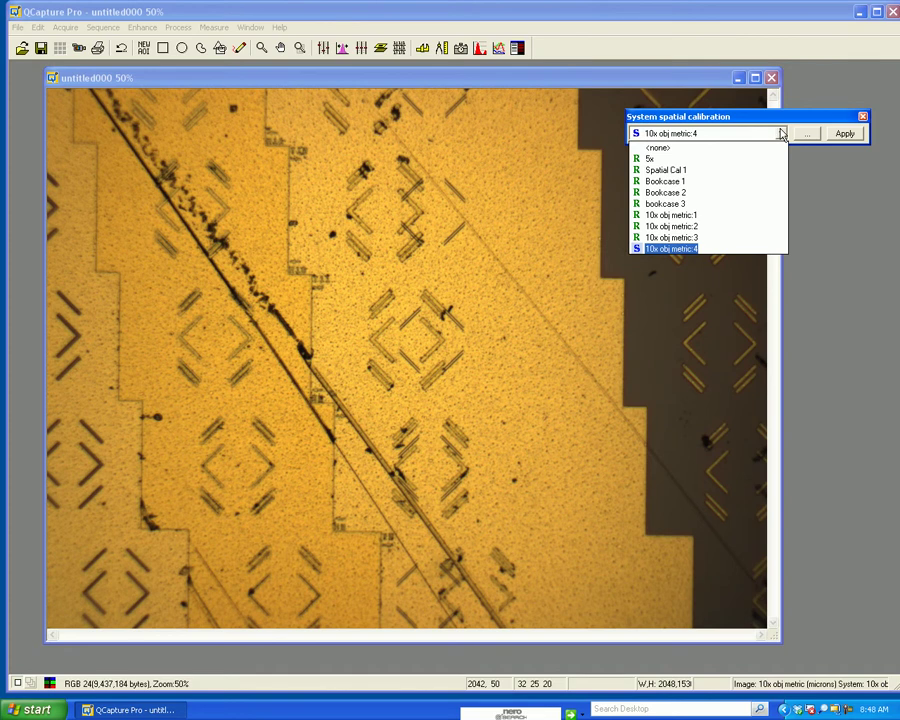
left_click(665, 250)
left_click(845, 134)
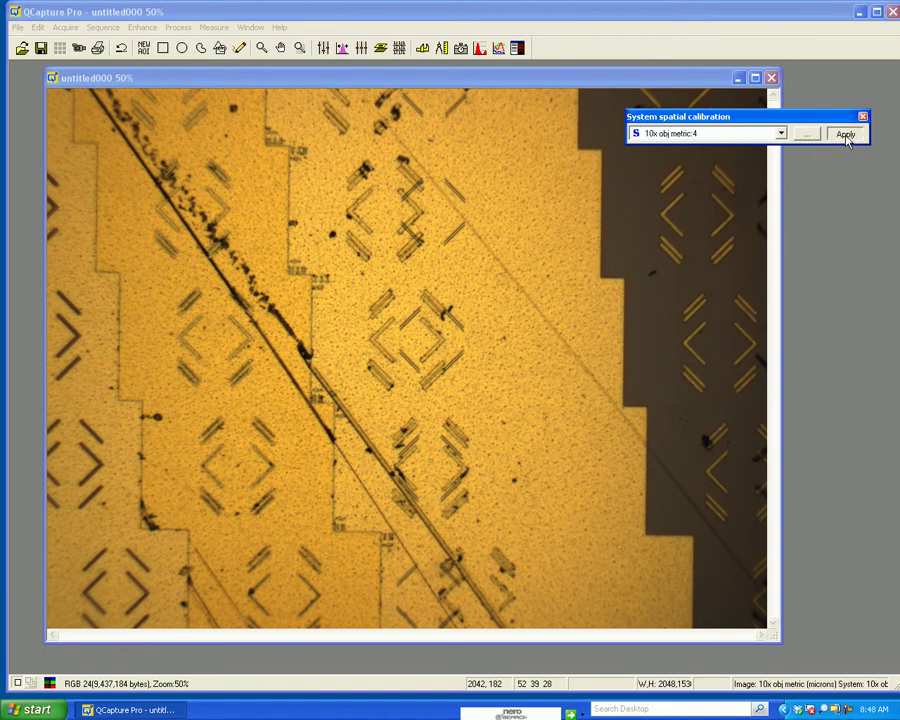
Check the spatial calibration in the captured image's information, and close both the information and the system calibration selector.
right_click(316, 176)
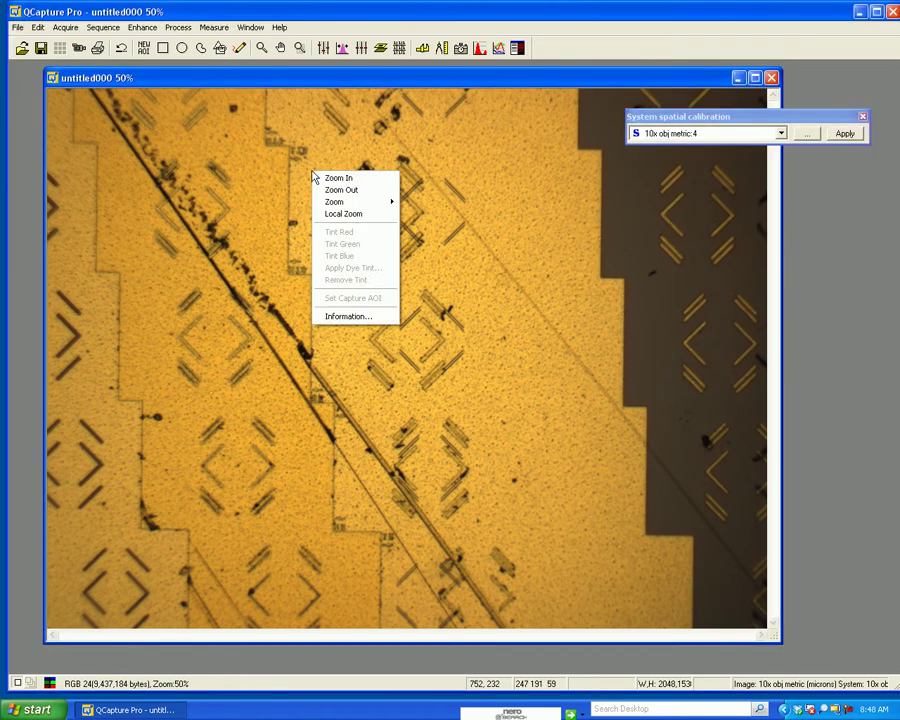
left_click(339, 318)
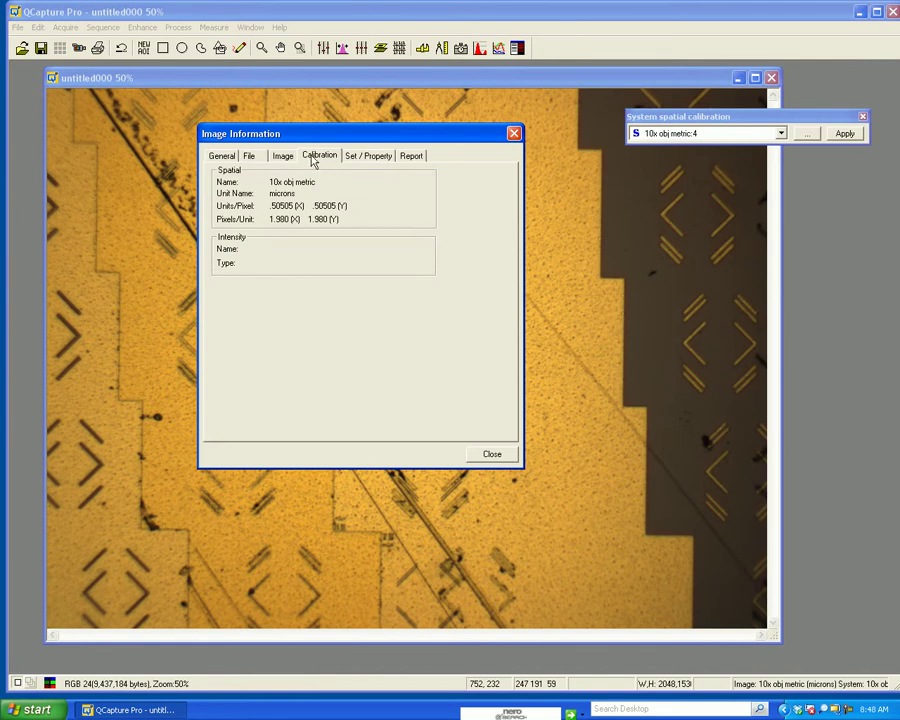
left_click(513, 133)
left_click(862, 119)
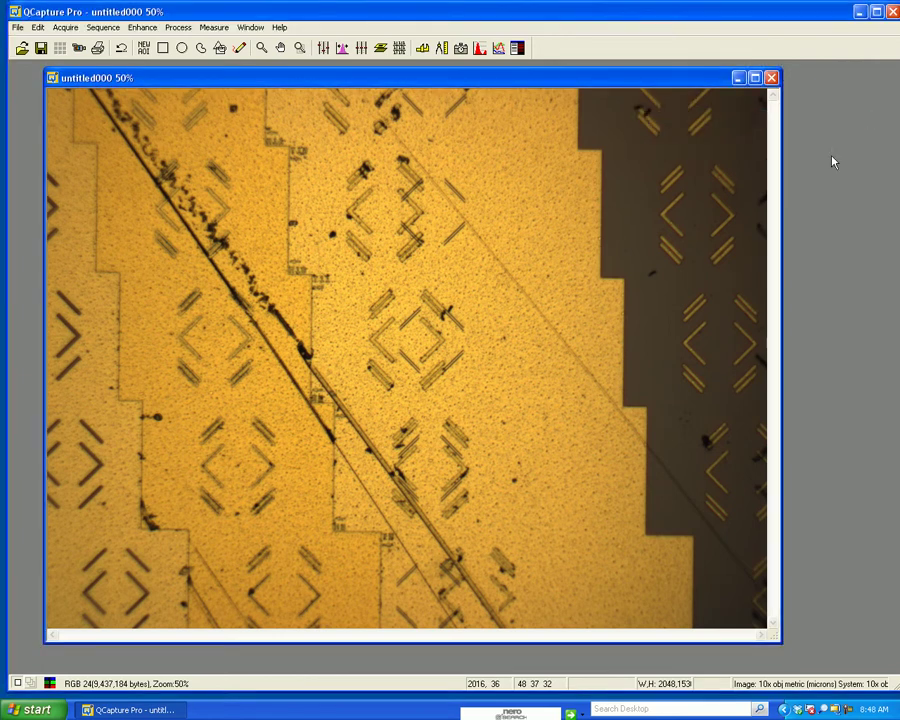
left_click_drag(613, 84, 617, 90)
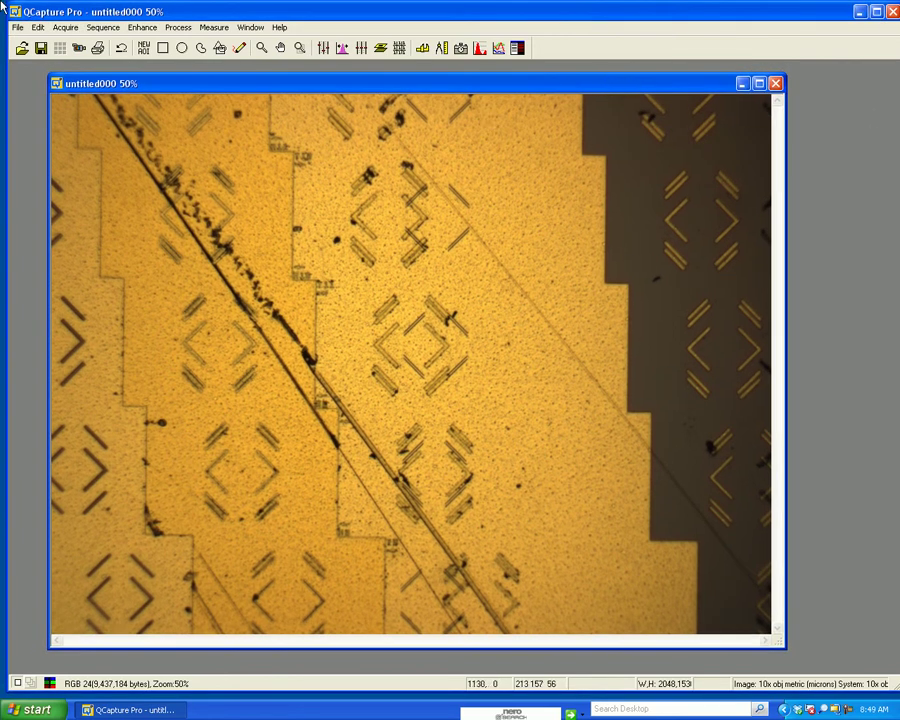
Save the captured image to the Desktop as untitled000 in TIFF format without compression.
left_click(18, 28)
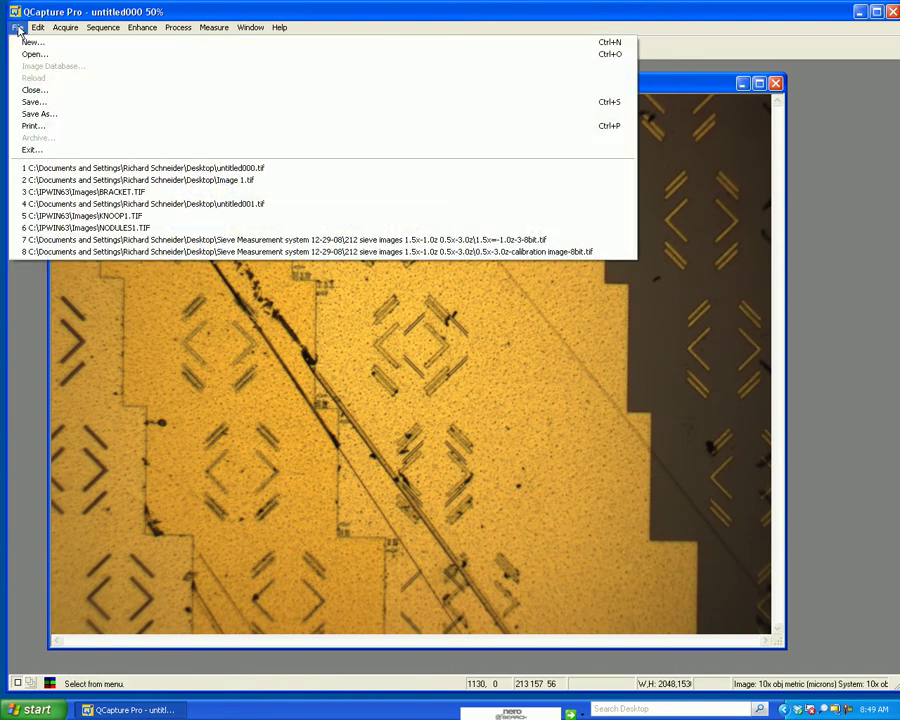
left_click(40, 113)
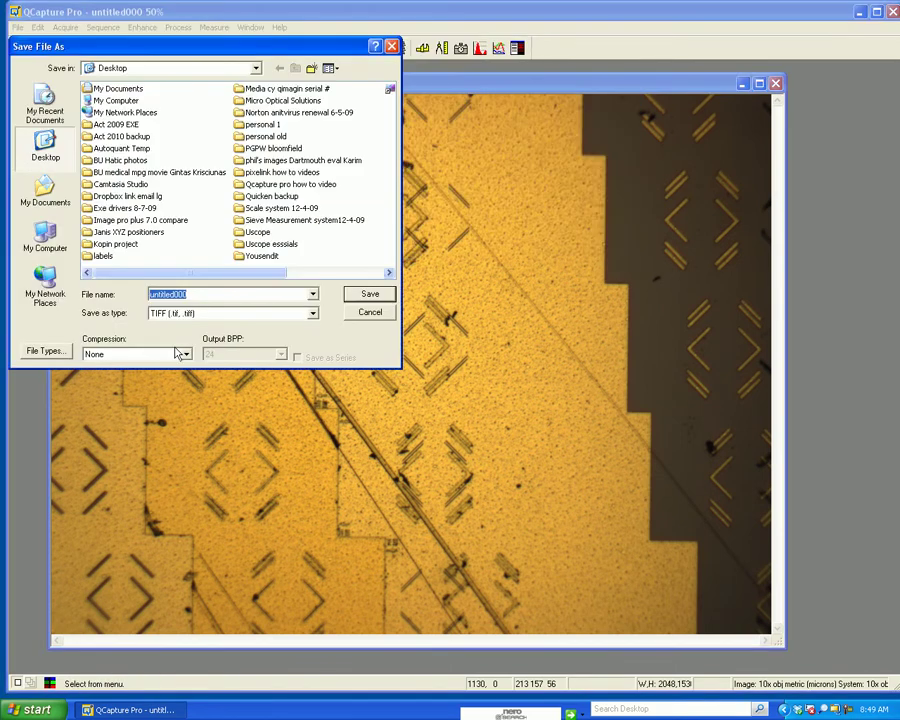
left_click(312, 314)
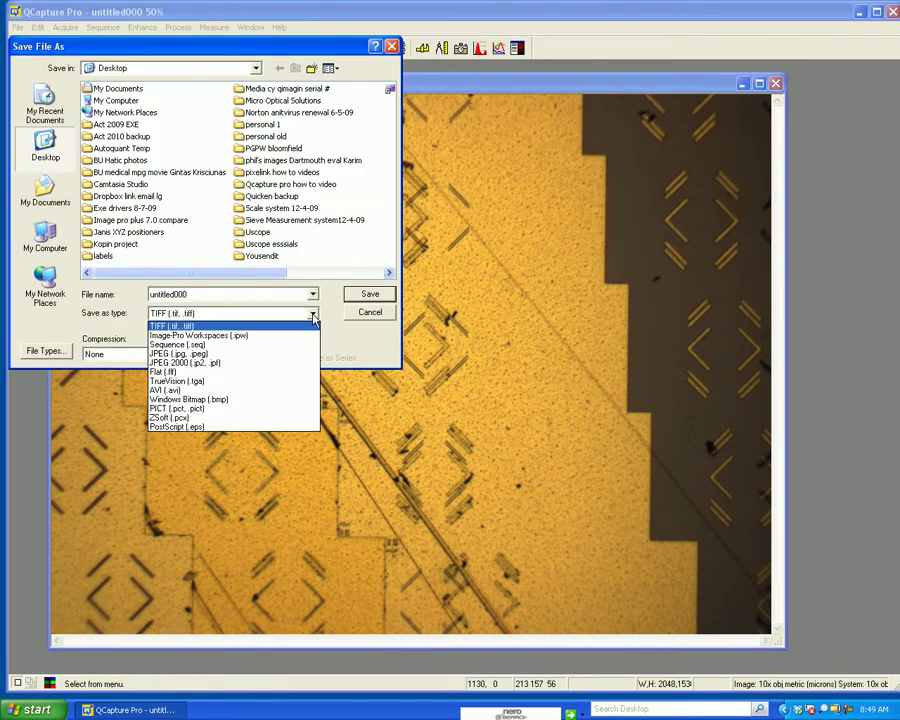
left_click(313, 318)
left_click(209, 296)
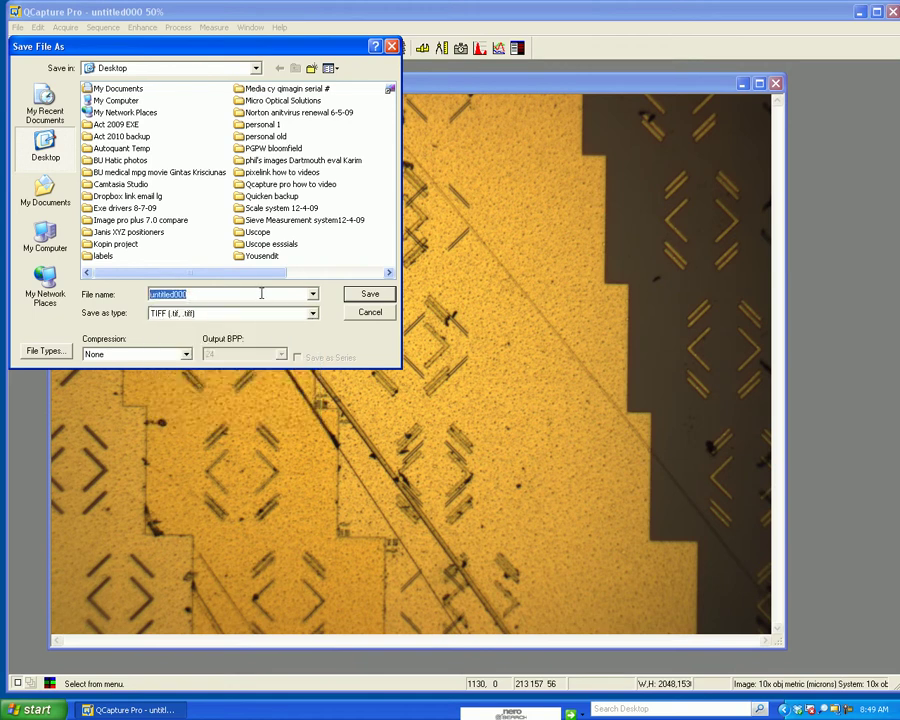
left_click(258, 69)
left_click(258, 69)
left_click(258, 69)
left_click(370, 294)
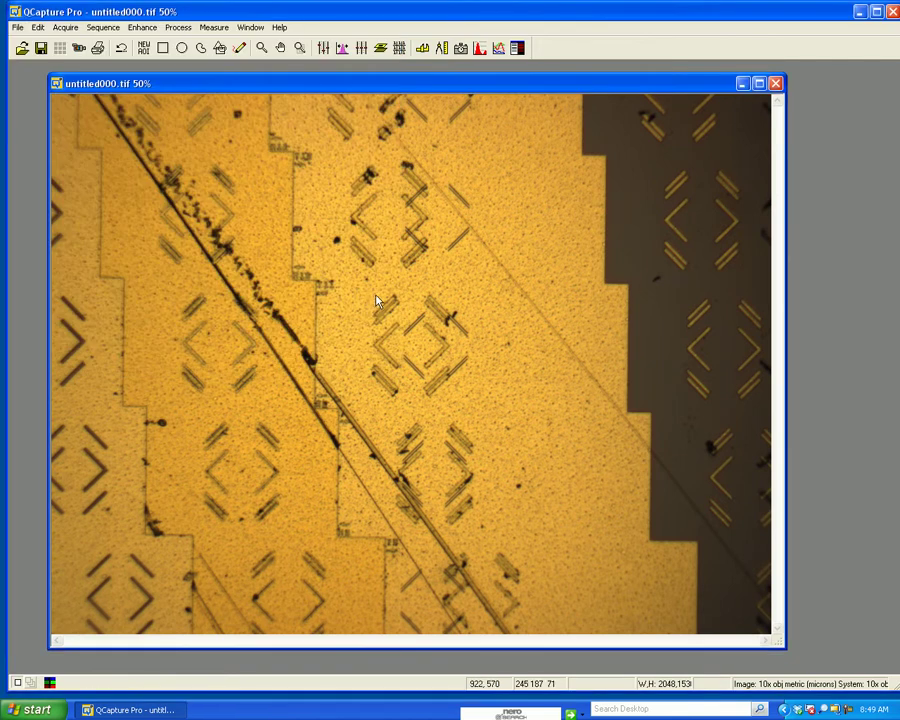
Close the saved image and reopen untitled000.tif from the Desktop.
left_click(781, 88)
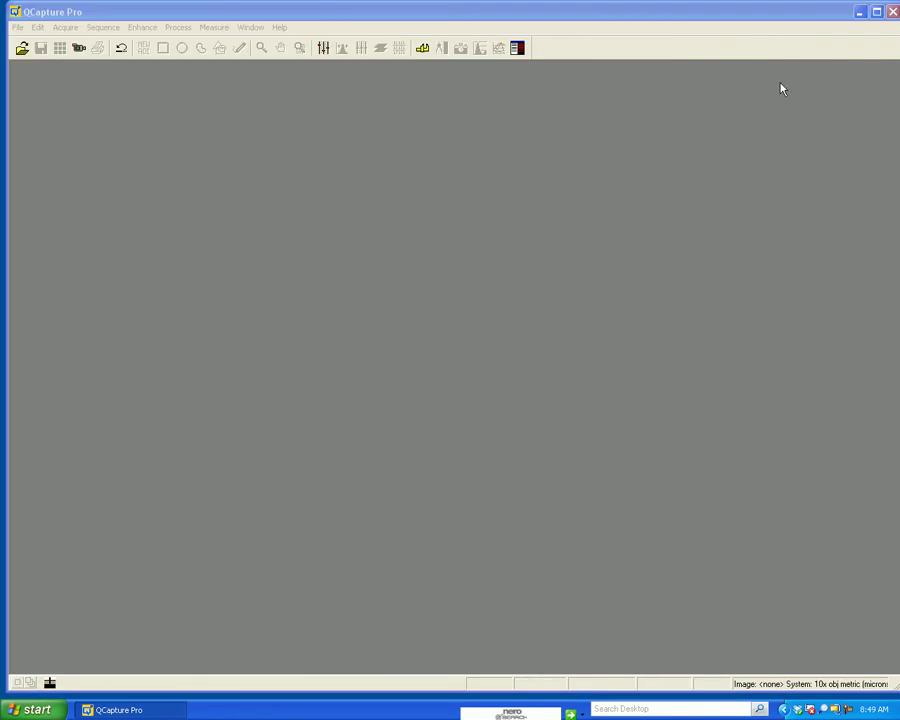
left_click(17, 27)
left_click(33, 58)
left_click(540, 437)
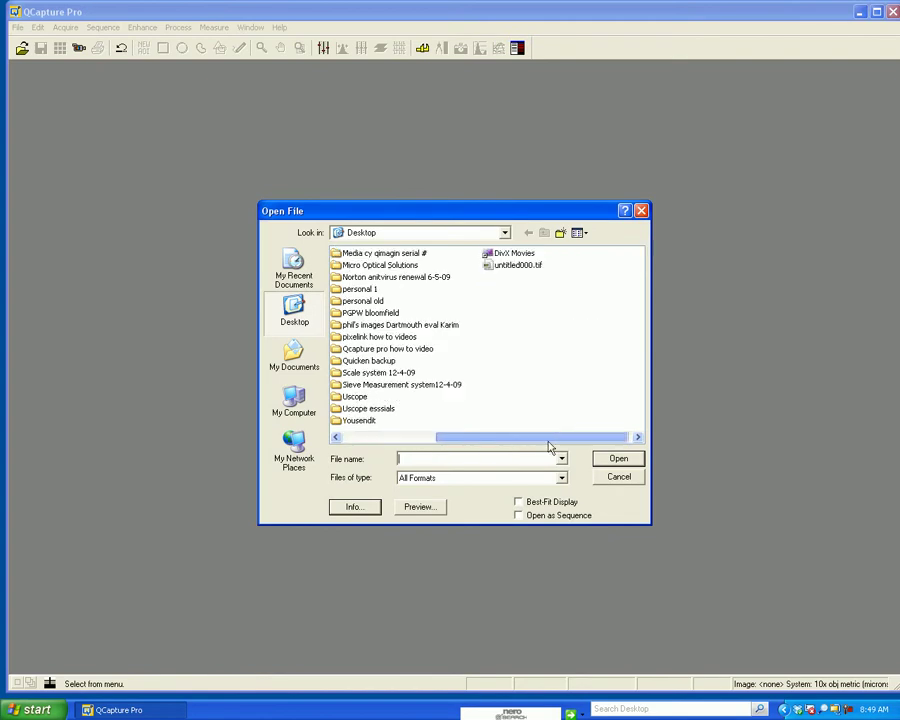
left_click(517, 265)
left_click(617, 460)
Check that the reopened image's information includes its spatial calibration, close it and reposition the image window.
right_click(358, 263)
left_click(402, 405)
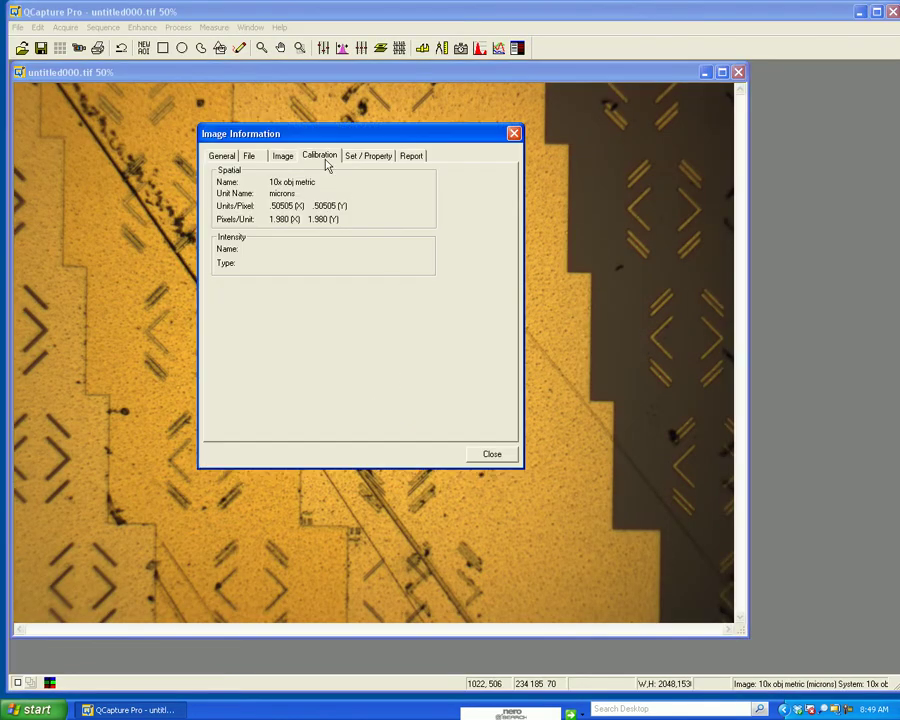
left_click(514, 133)
mouse_move(687, 78)
left_mouse_down()
mouse_move(661, 84)
mouse_move(699, 89)
left_mouse_up()
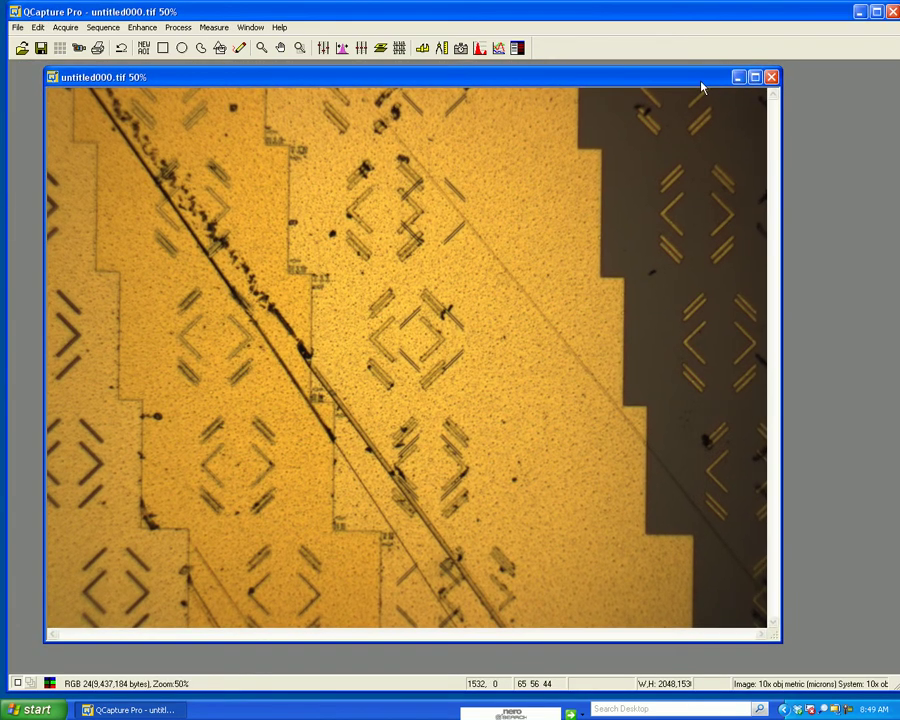